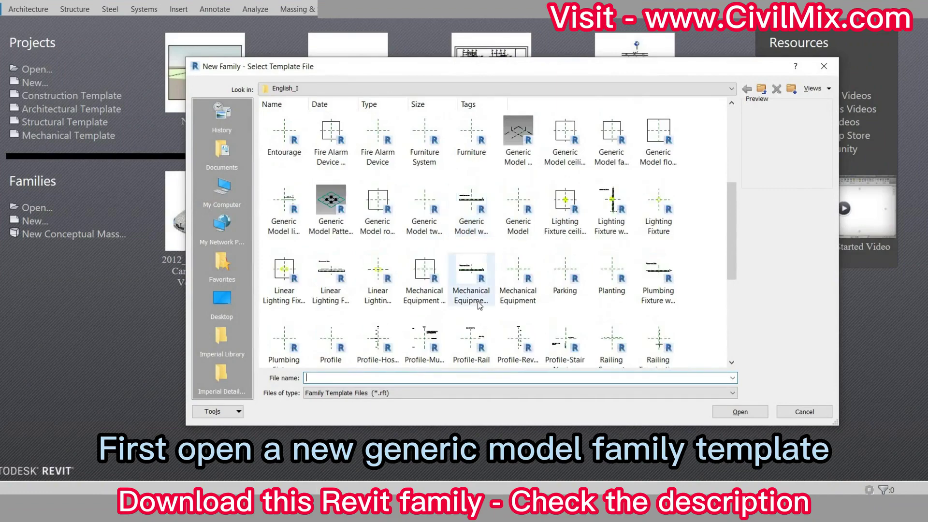
Create a new family from the Generic Model.rft template.
scroll(476, 305, "down", 2)
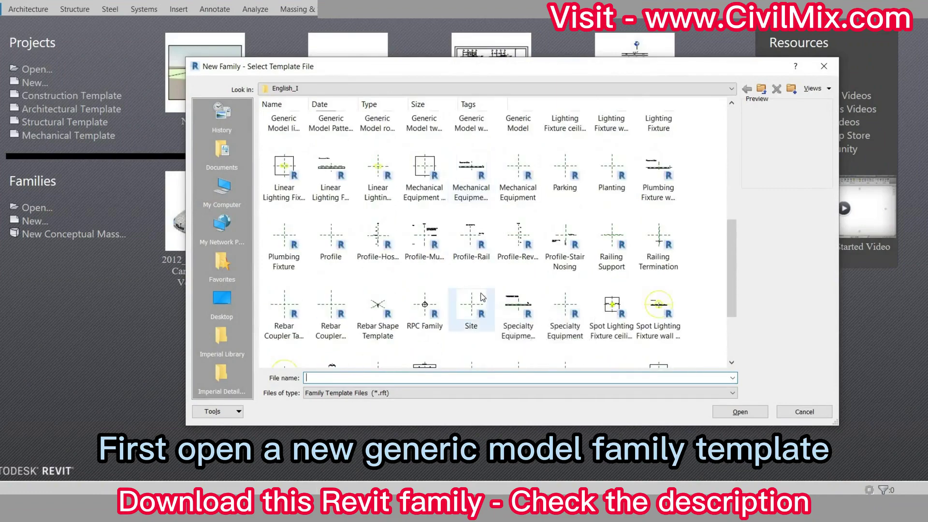
scroll(533, 285, "up", 2)
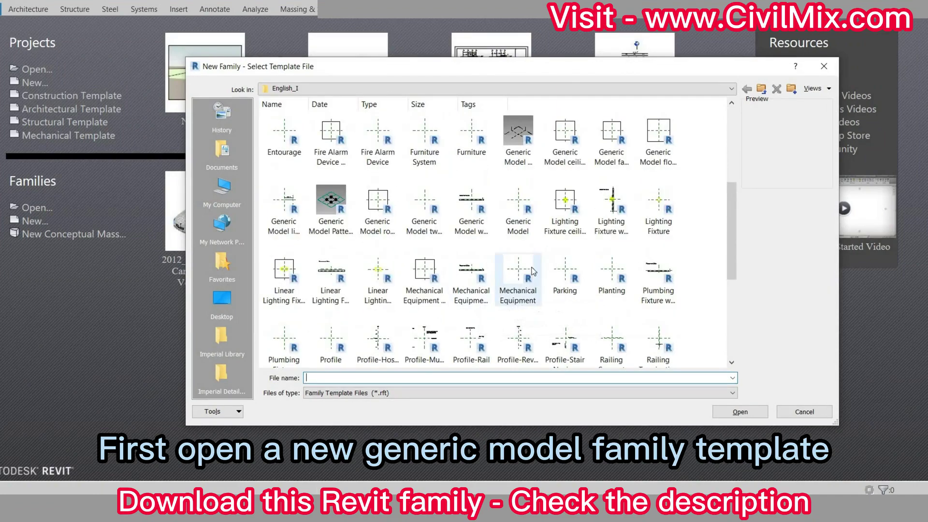
left_click(522, 230)
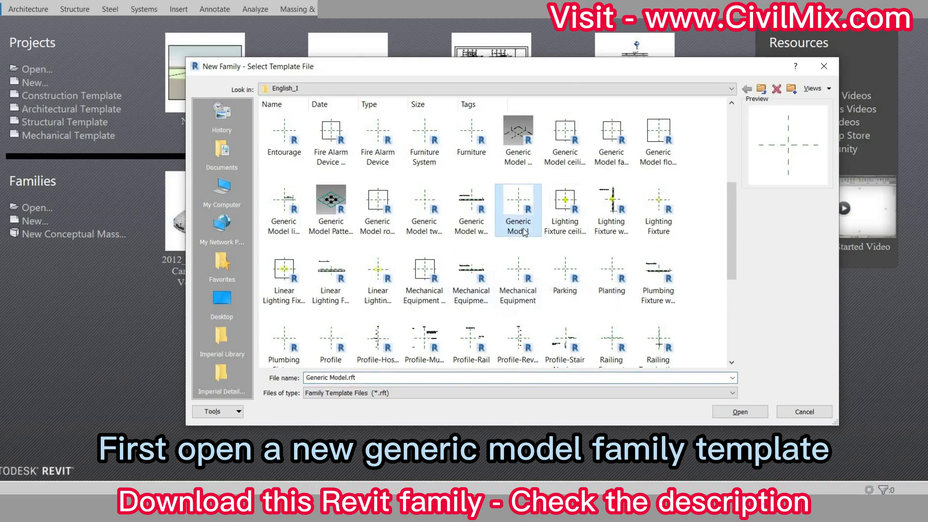
left_click(740, 415)
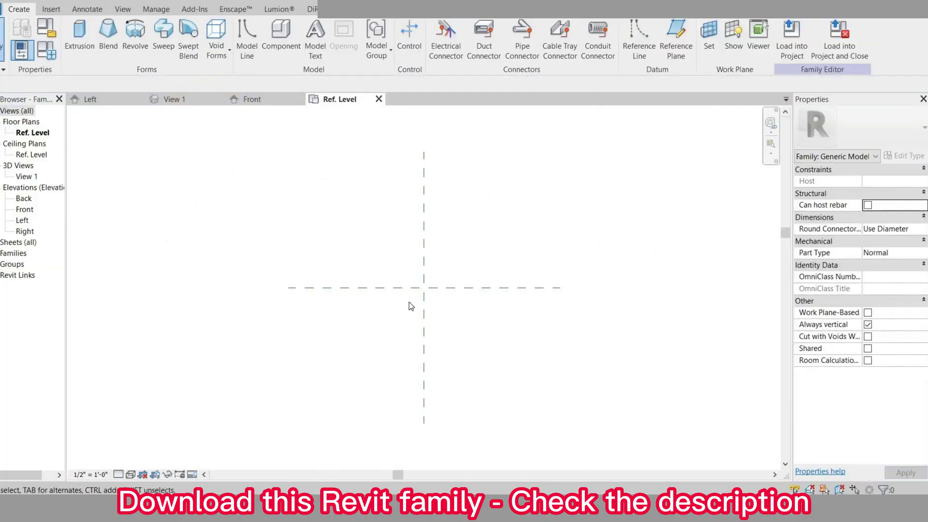
Begin an extrusion sketch and import fascia molding.dwg into it as the profile.
left_click(82, 46)
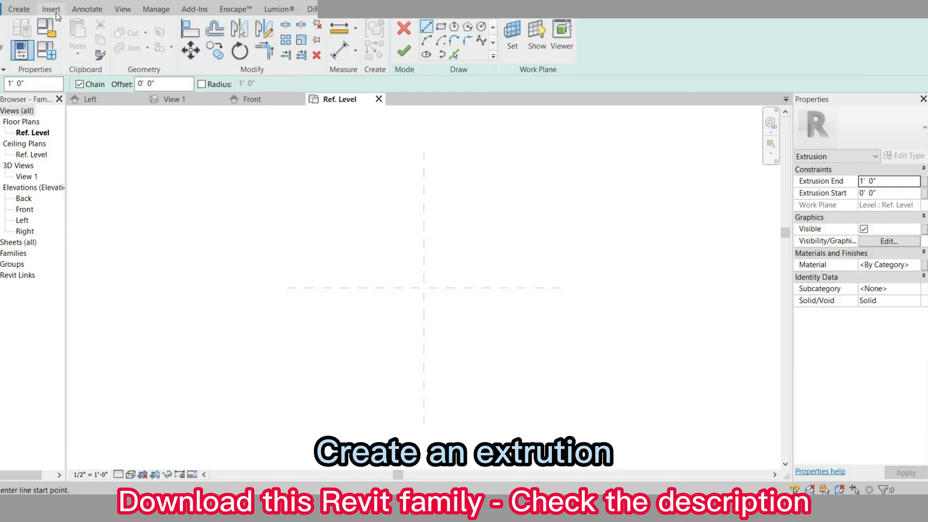
left_click(50, 8)
left_click(224, 54)
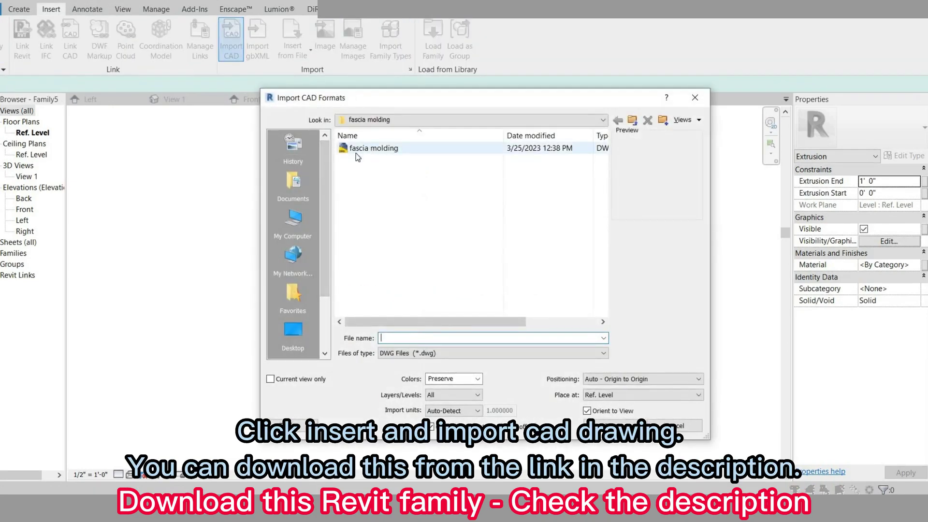
left_click(372, 148)
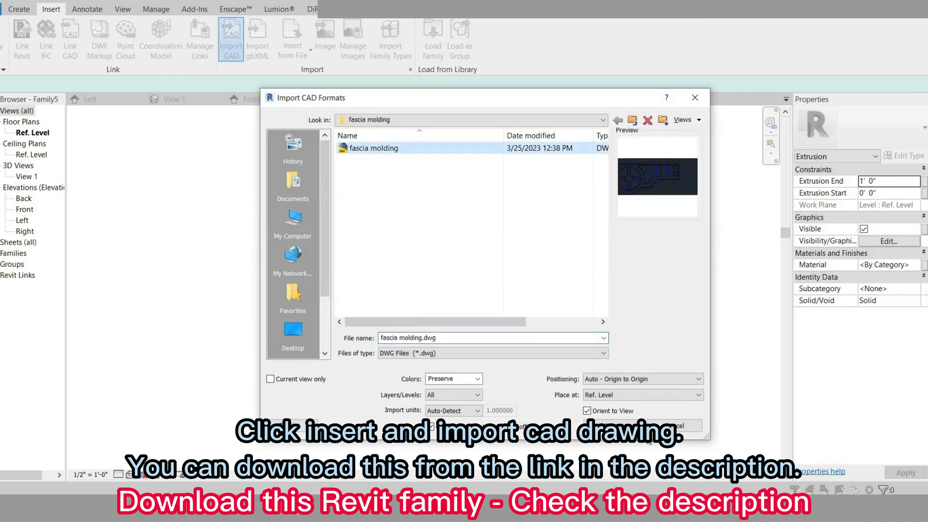
left_click(625, 427)
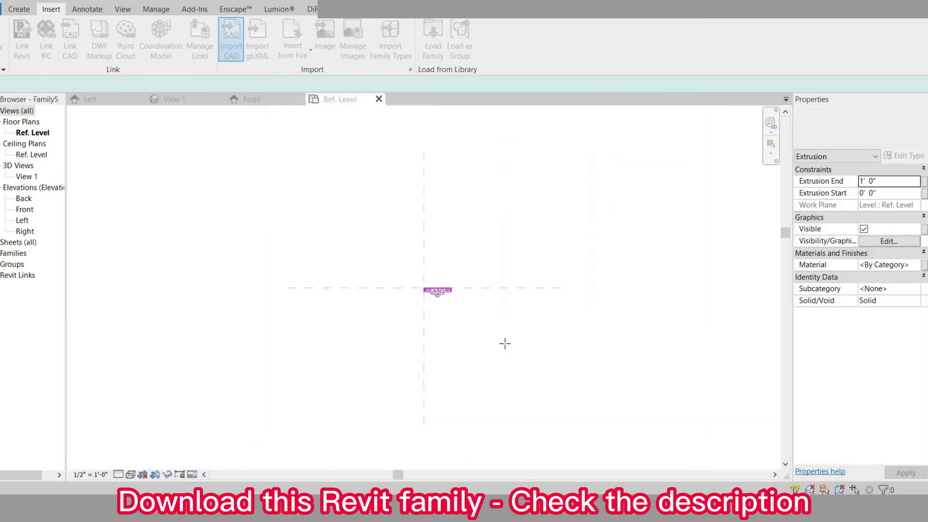
scroll(453, 291, "up", 5)
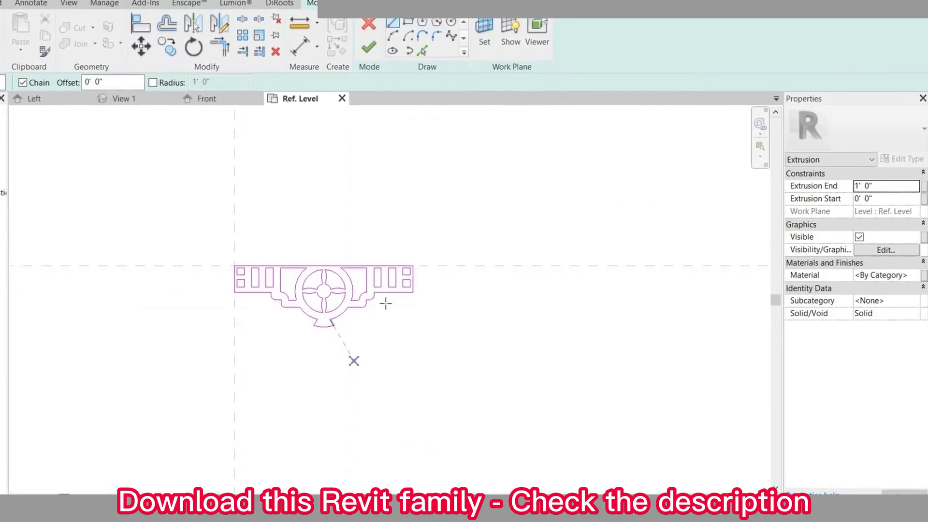
Set the extrusion's Extrusion End to -0.5' (-0' 0 1/2").
left_click(879, 187)
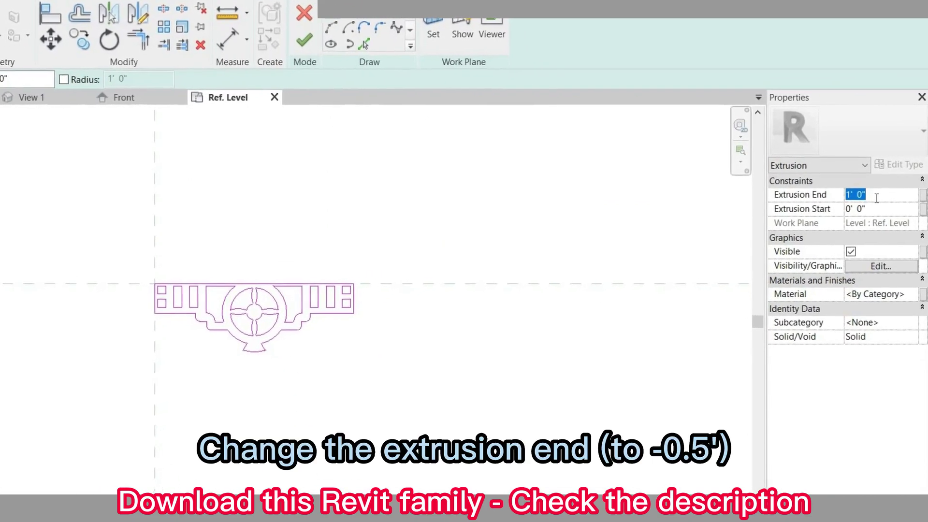
type("-0.5")
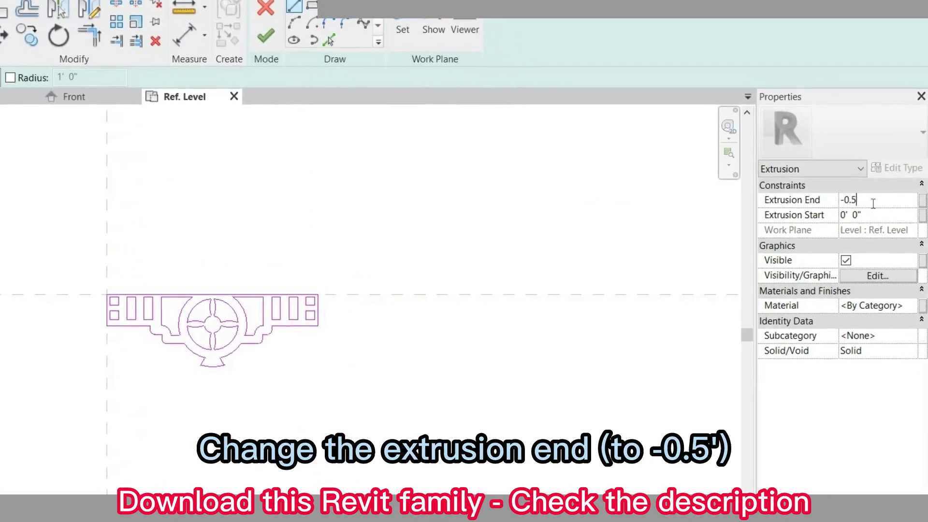
type("'")
key("Return")
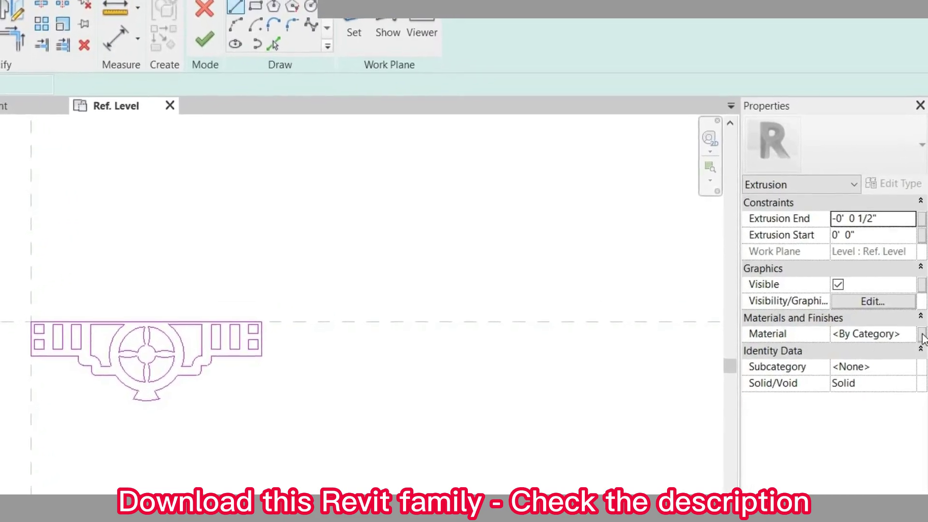
left_click(921, 330)
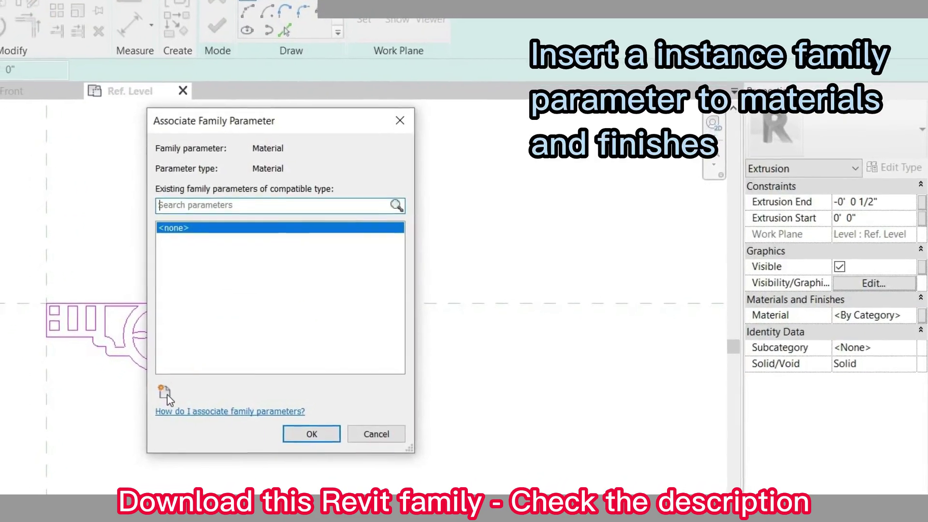
Drive the extrusion Material with a new instance parameter 'material' and finish the extrusion.
left_click(168, 387)
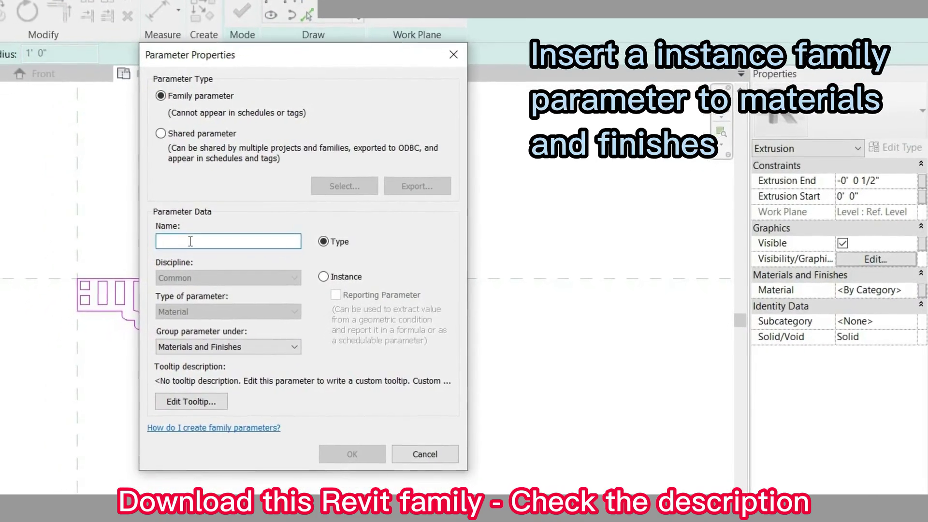
type("mater")
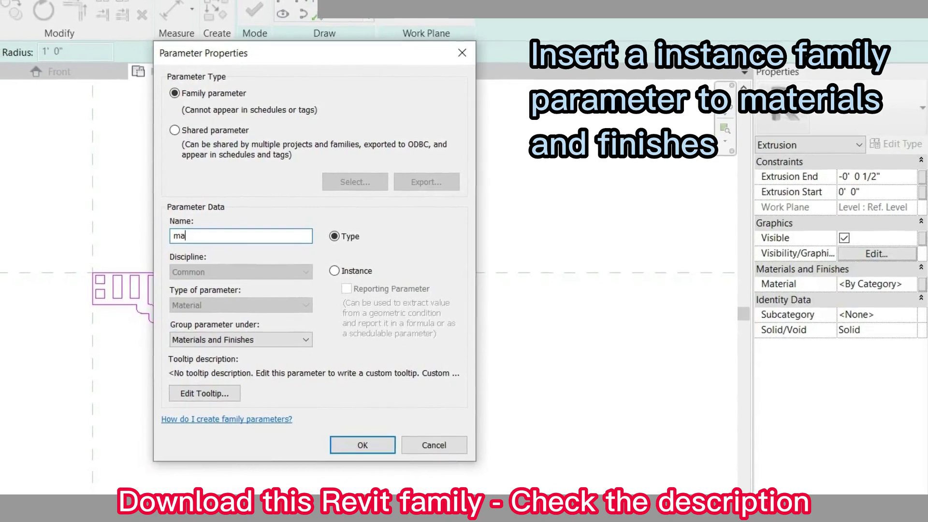
type("ial")
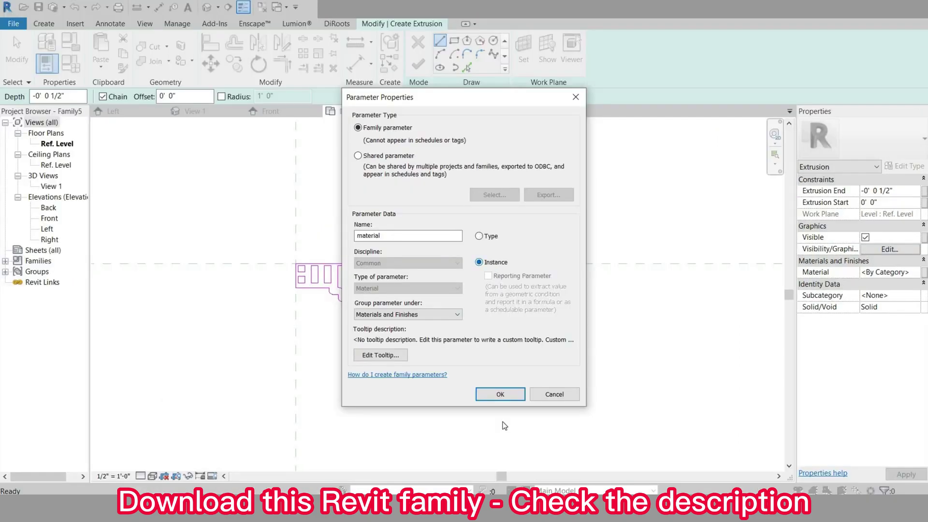
left_click(500, 393)
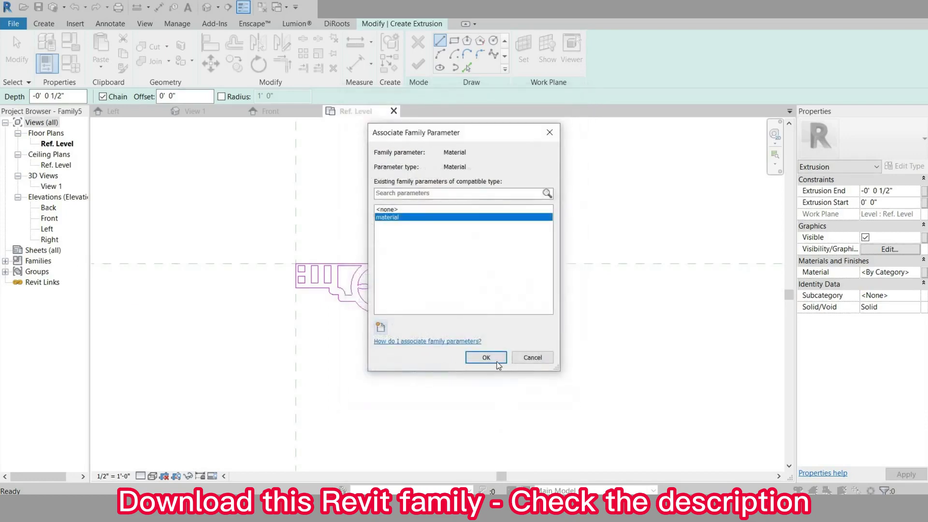
left_click(483, 298)
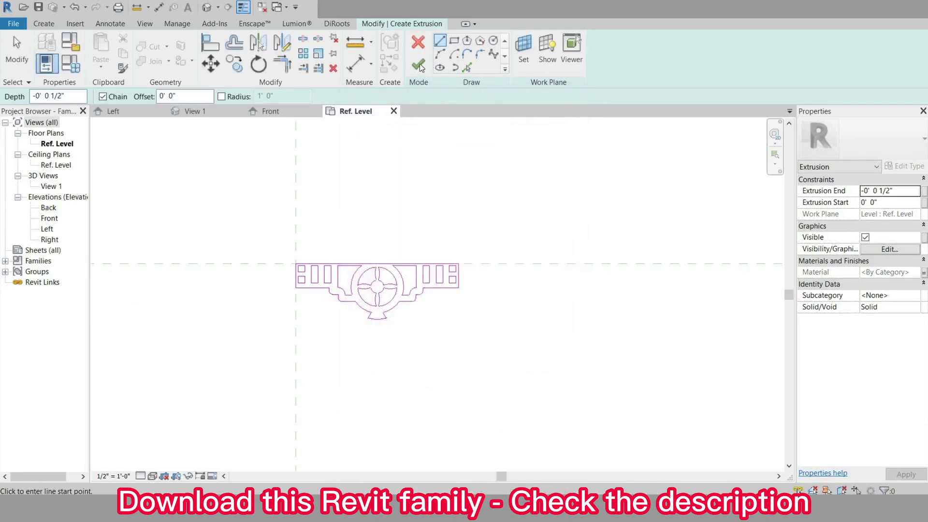
left_click(427, 84)
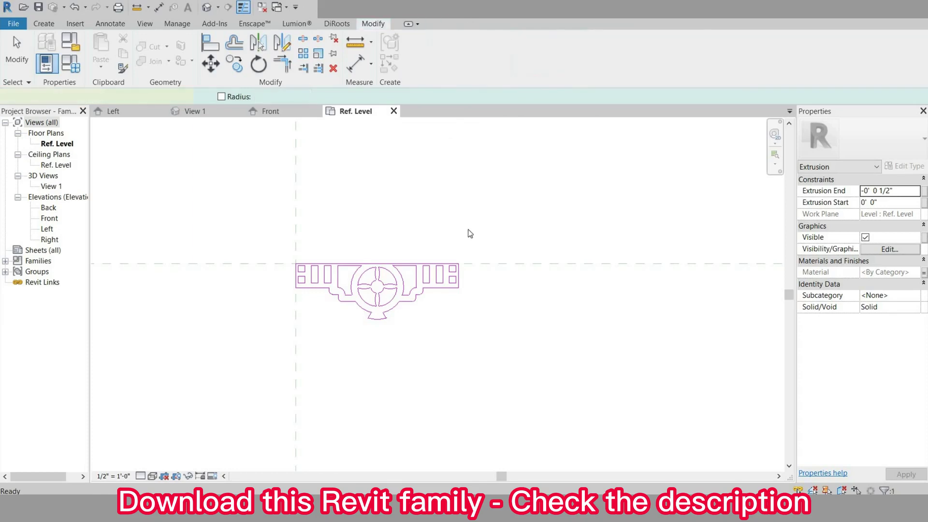
Inspect the molding extrusion in the Default 3D View, then return to the Ref. Level plan.
left_click(543, 248)
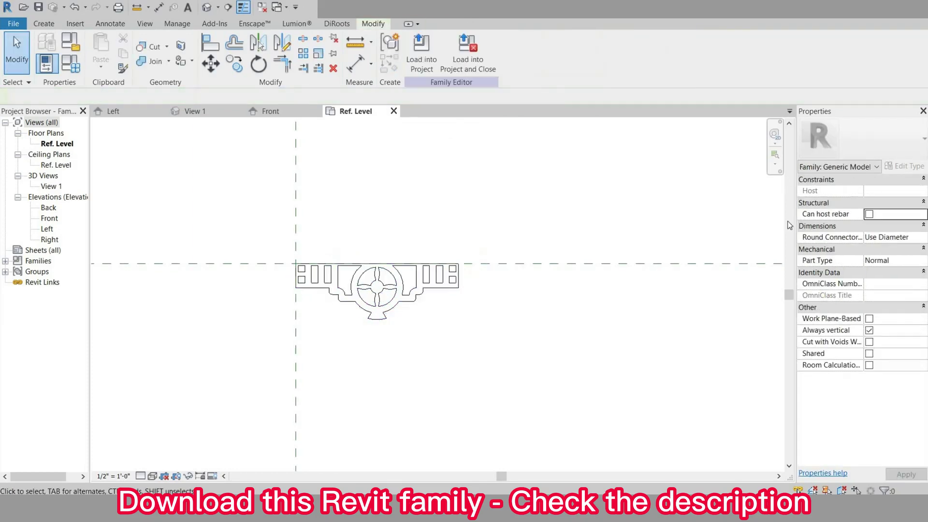
left_click(458, 282)
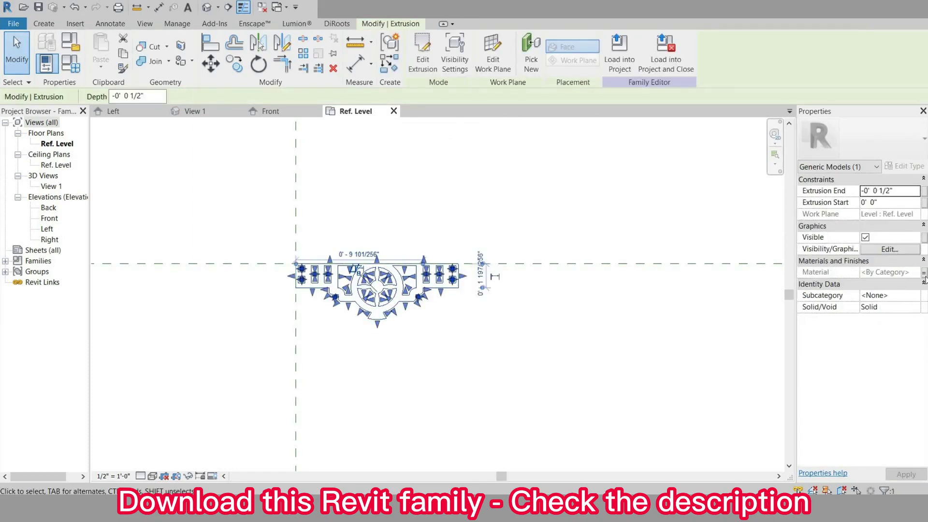
left_click(434, 209)
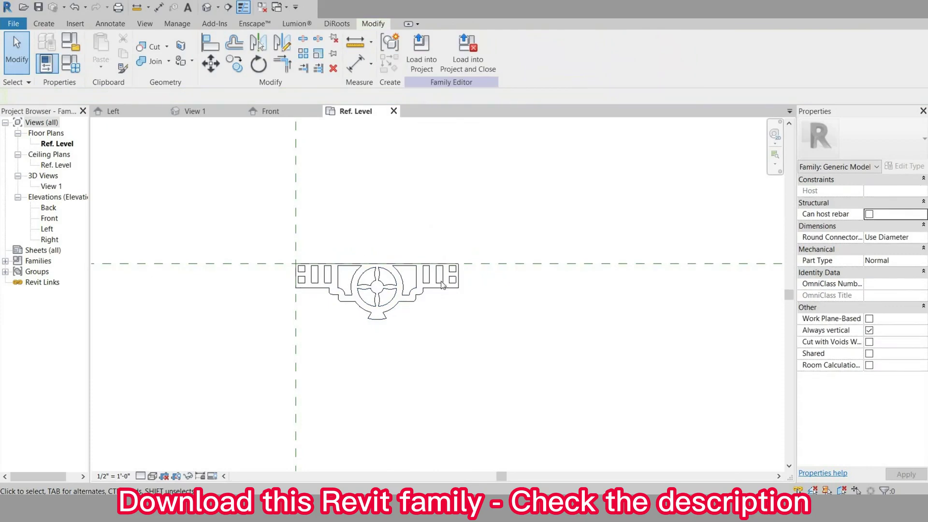
left_click(206, 6)
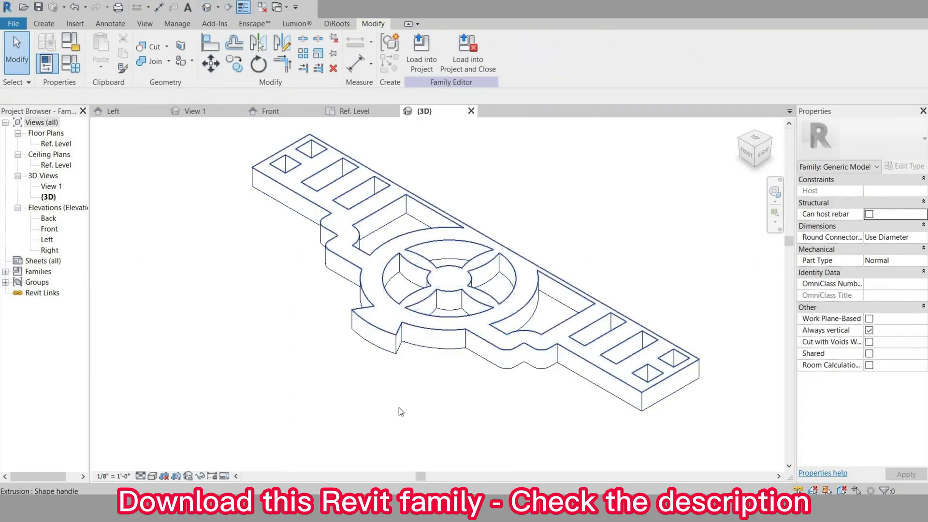
double_click(55, 144)
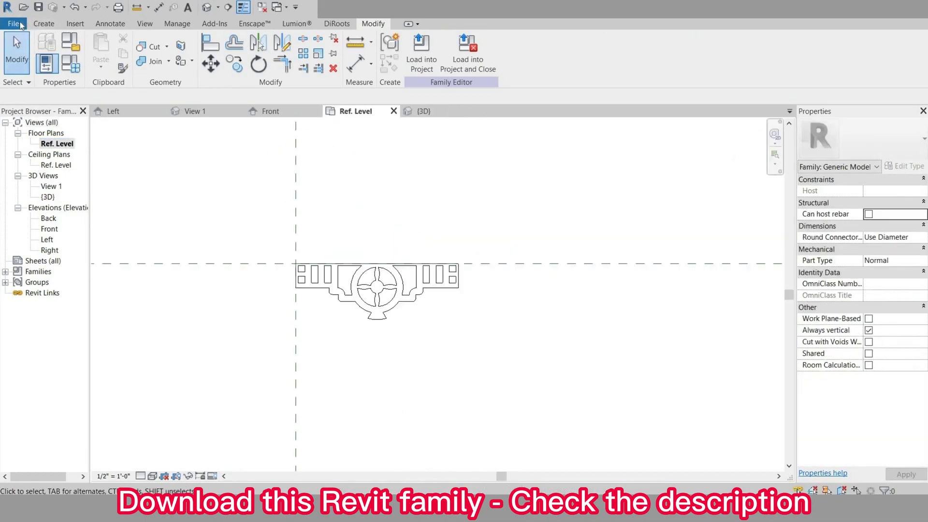
Start creating another new family from the File menu.
left_click(14, 24)
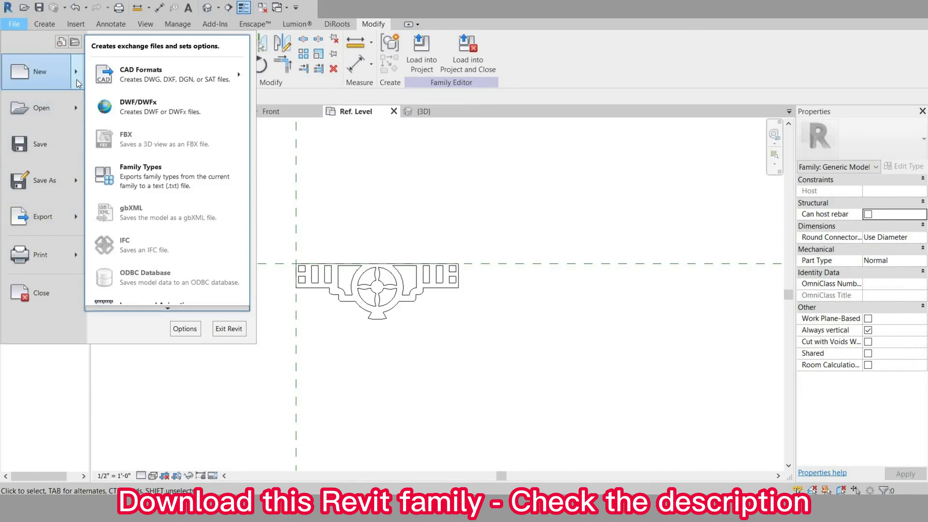
mouse_move(77, 79)
left_click(140, 118)
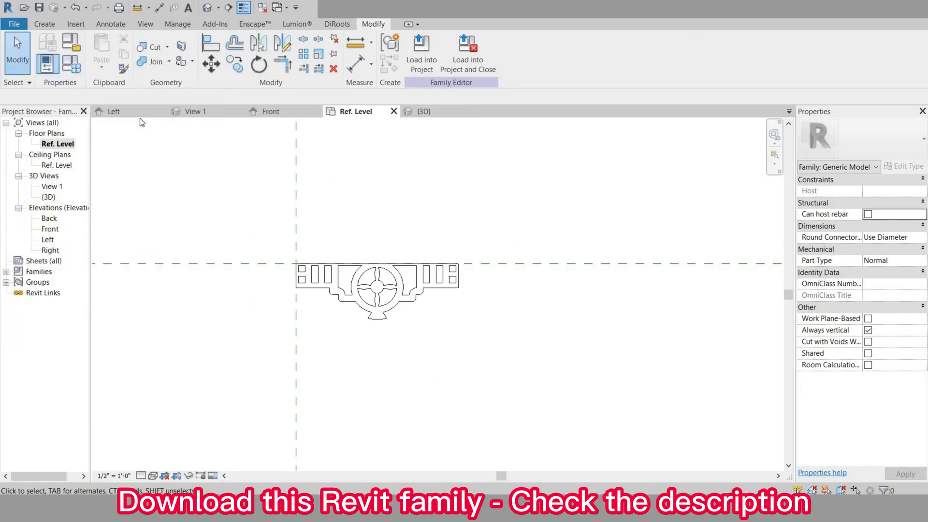
Choose Generic Model line based.rft as the new family's template and open it.
scroll(477, 332, "down", 3)
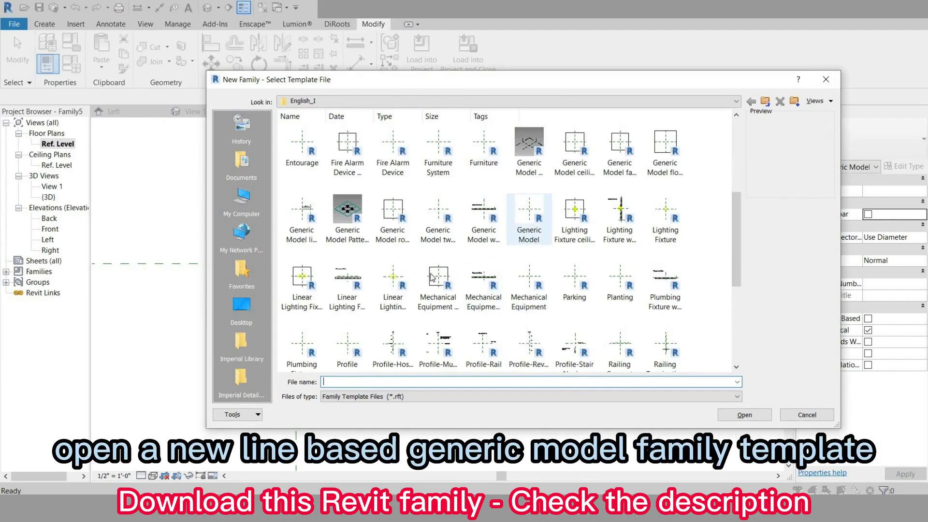
left_click(312, 236)
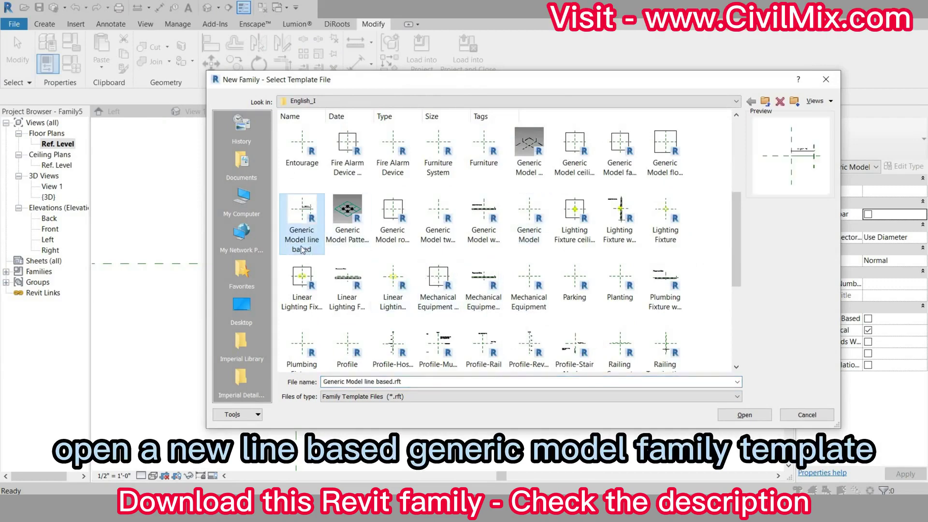
left_click(724, 415)
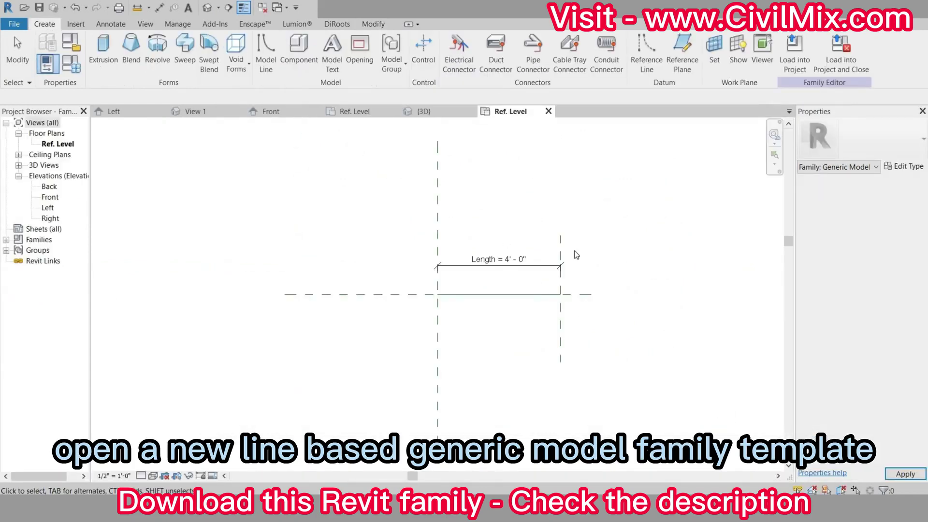
Load the molding family into the line-based family and place one bracket at the line's left end.
left_click(421, 114)
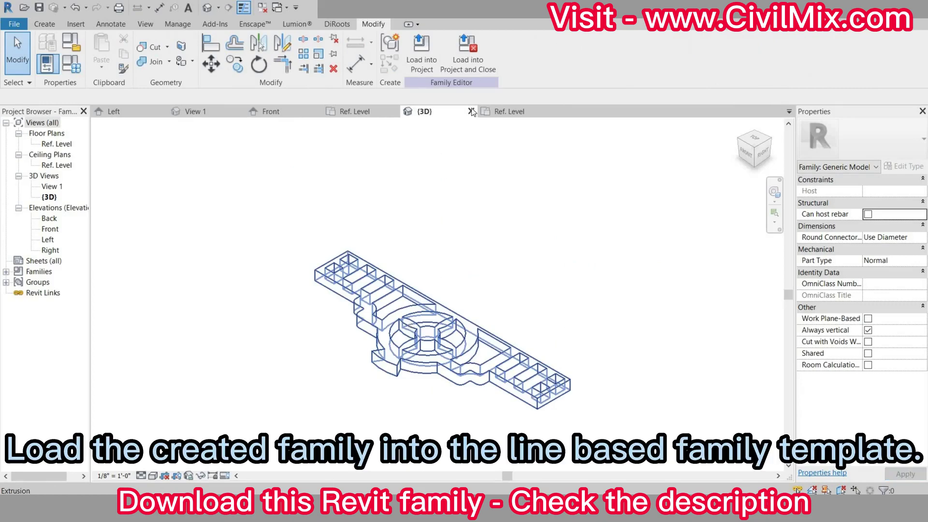
left_click(437, 65)
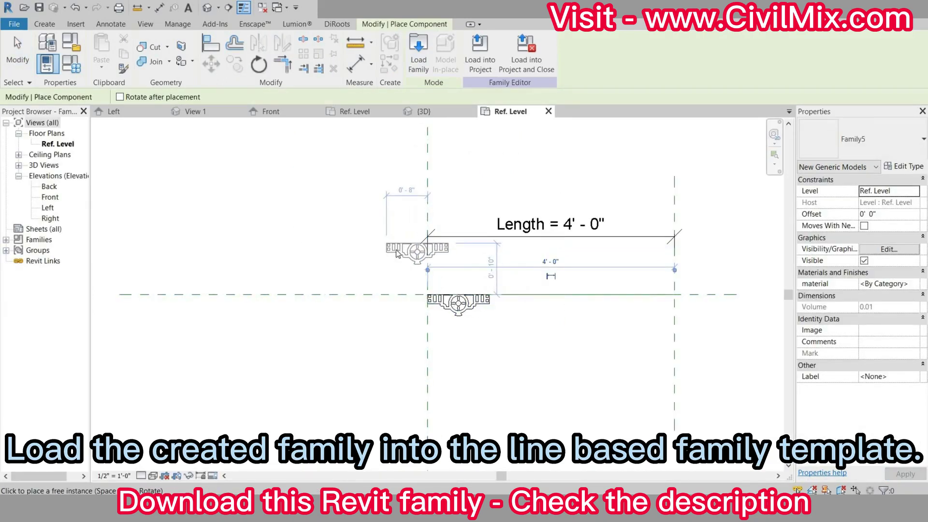
right_click(388, 243)
left_click(407, 253)
left_click(407, 255)
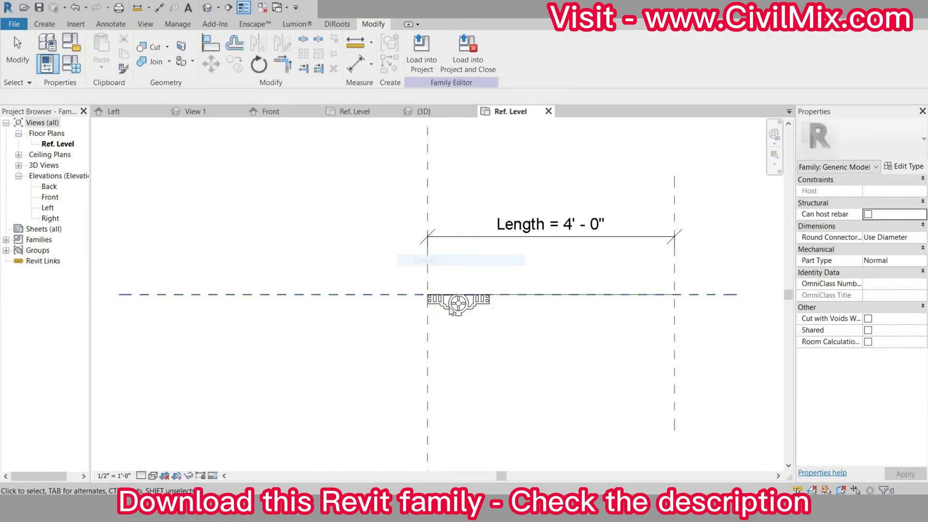
left_click(459, 331)
left_click(375, 254)
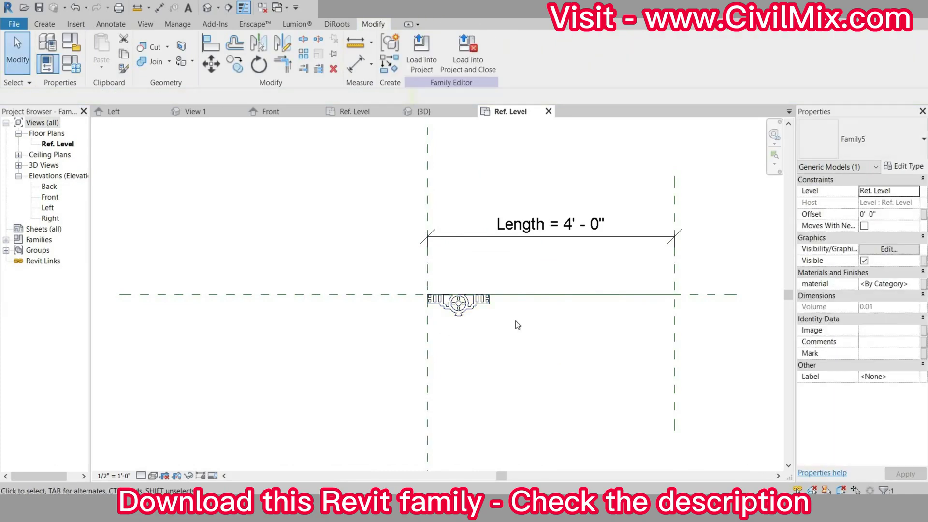
scroll(358, 341, "up", 2)
middle_click_drag(358, 341, 274, 304)
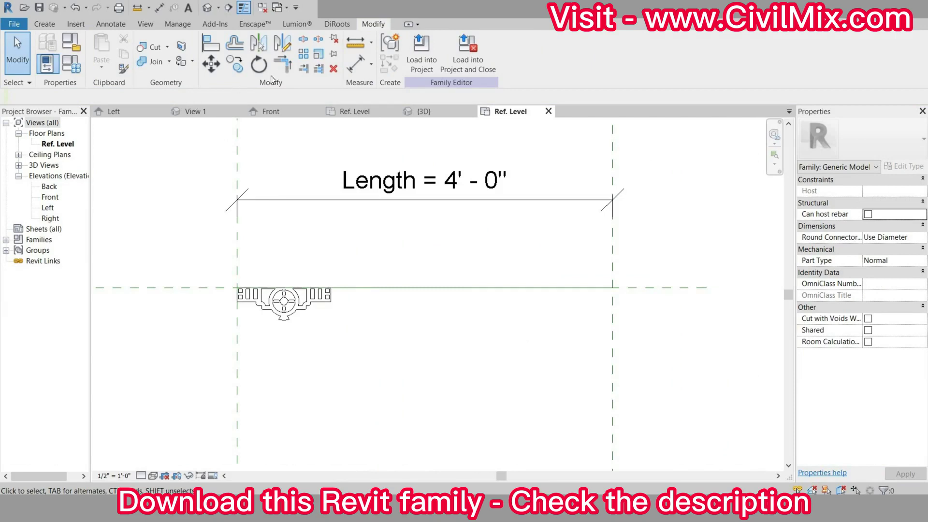
Array the bracket into 2 copies, from its end to the right reference plane.
left_click(287, 295)
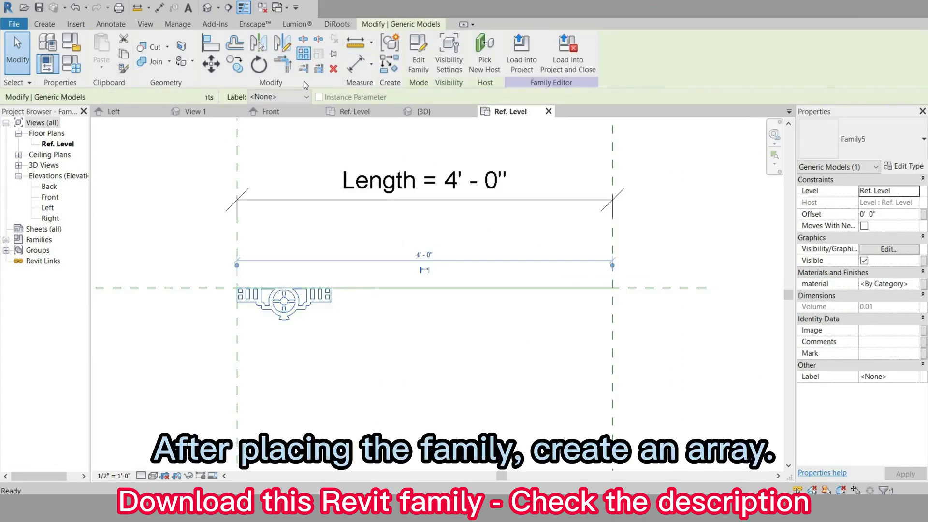
left_click(304, 54)
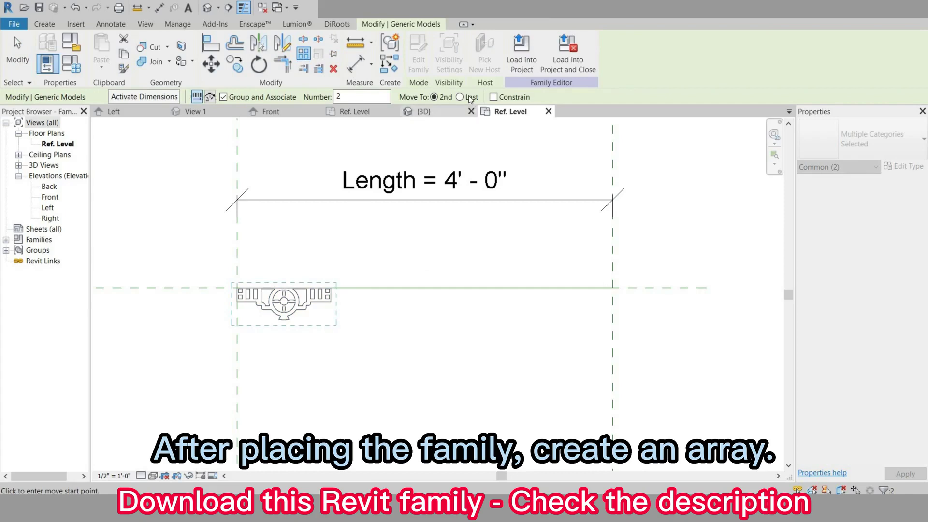
left_click(331, 288)
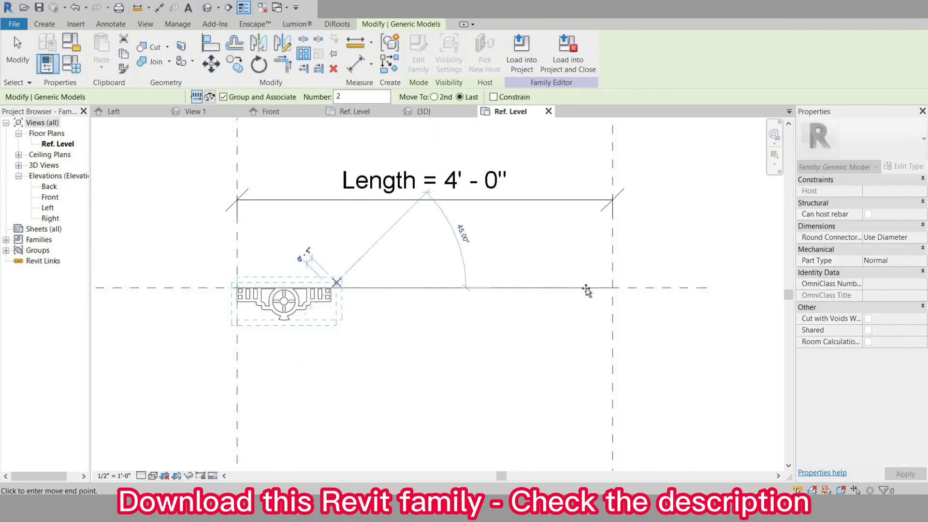
left_click(613, 288)
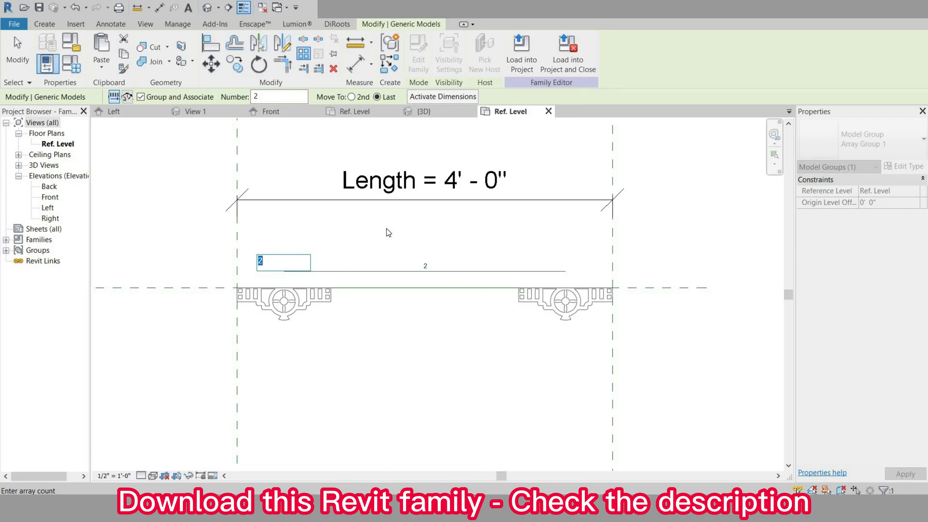
key("Return")
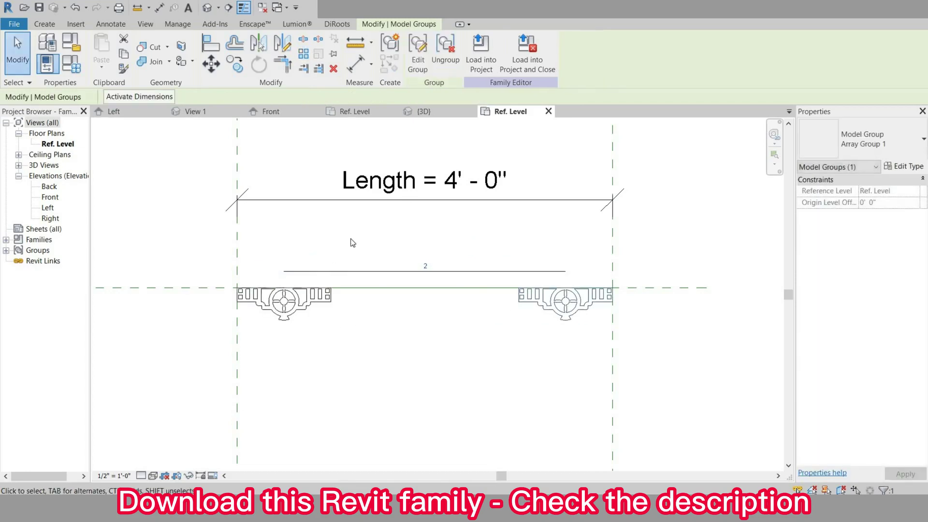
left_click(353, 243)
Use AL to align and lock each bracket's outer edge to its end reference plane.
scroll(623, 304, "up", 6)
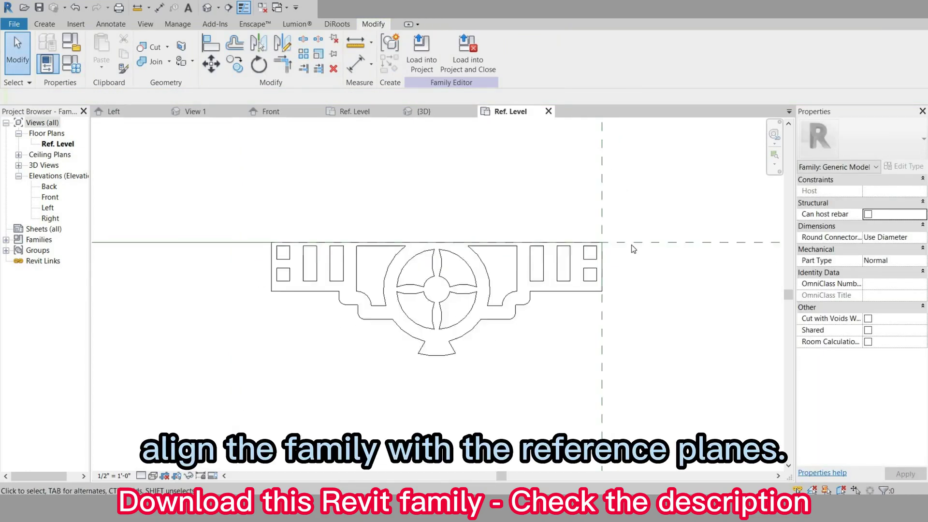
key("a")
key("l")
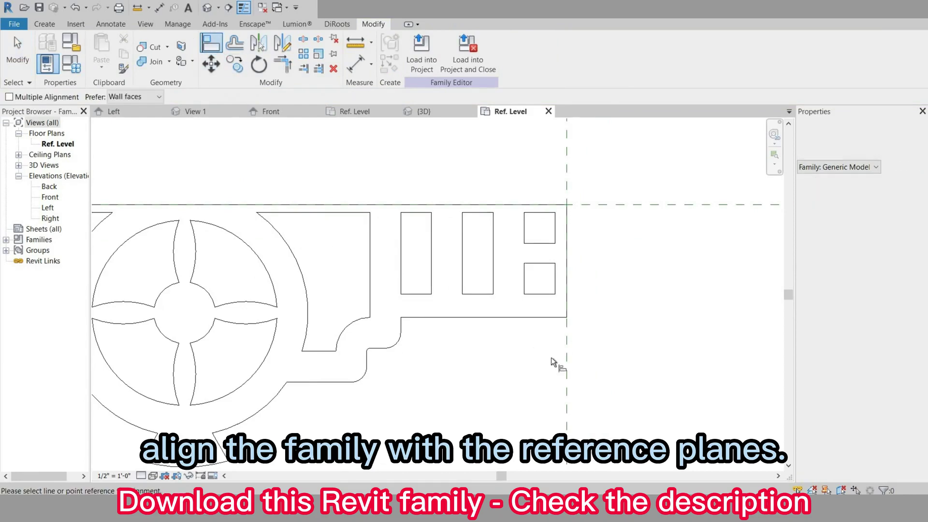
left_click(567, 290)
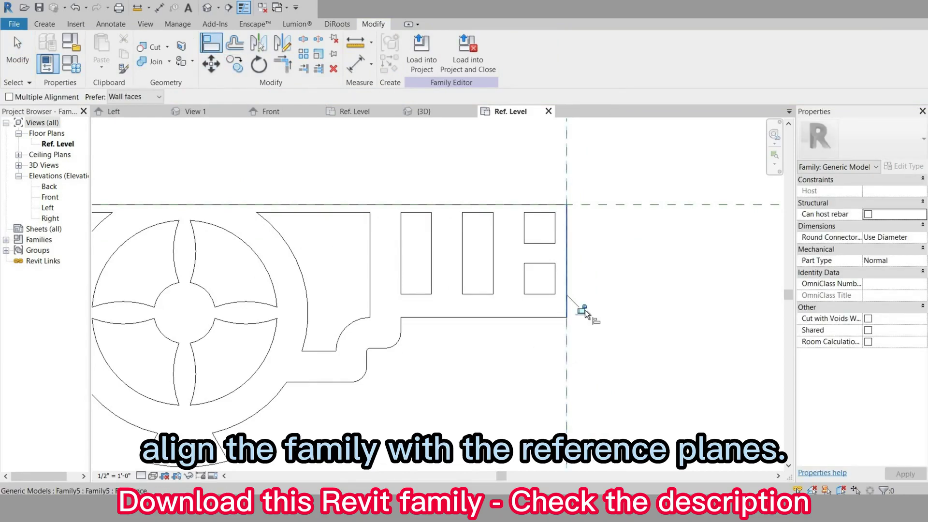
scroll(615, 311, "down", 5)
scroll(393, 352, "down", 2)
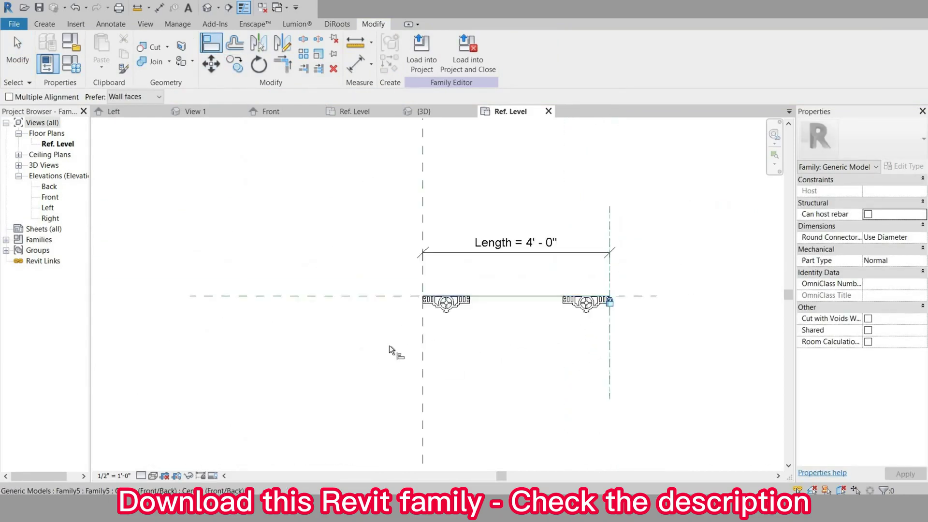
scroll(398, 369, "up", 6)
scroll(432, 269, "up", 2)
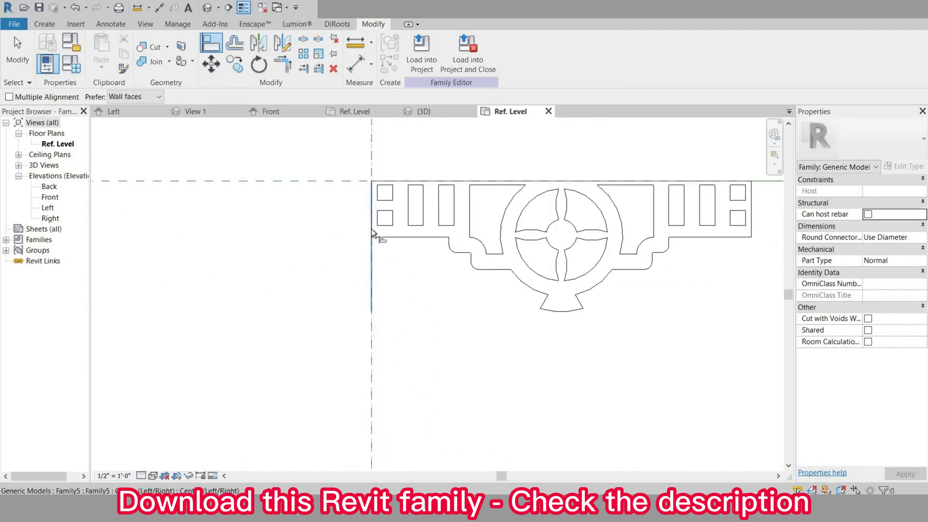
scroll(373, 234, "up", 2)
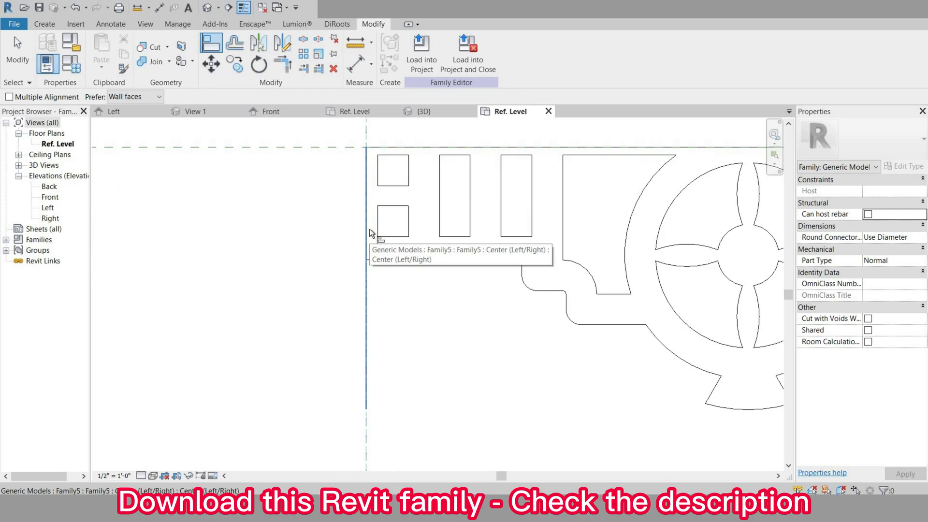
left_click(371, 233)
left_click(369, 260)
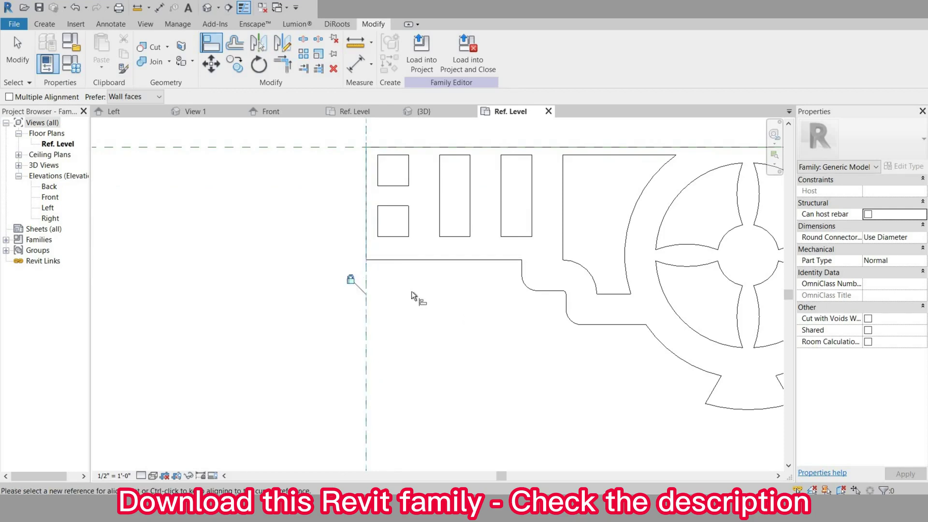
scroll(414, 296, "down", 3)
scroll(543, 314, "up", 2)
key("Escape")
key("Escape")
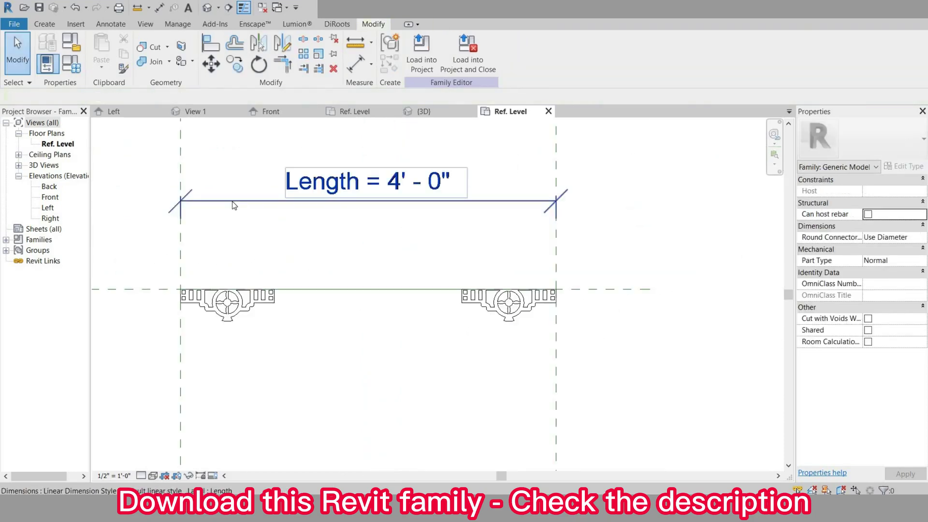
Label the array count with a new instance parameter 'numbers' and open Family Types.
scroll(431, 306, "down", 1)
scroll(488, 279, "up", 2)
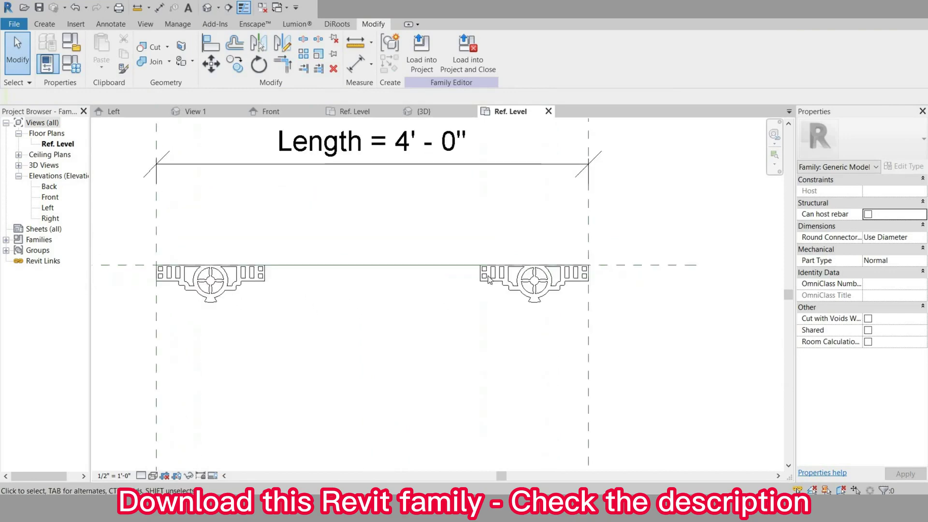
left_click(488, 280)
scroll(357, 245, "up", 1)
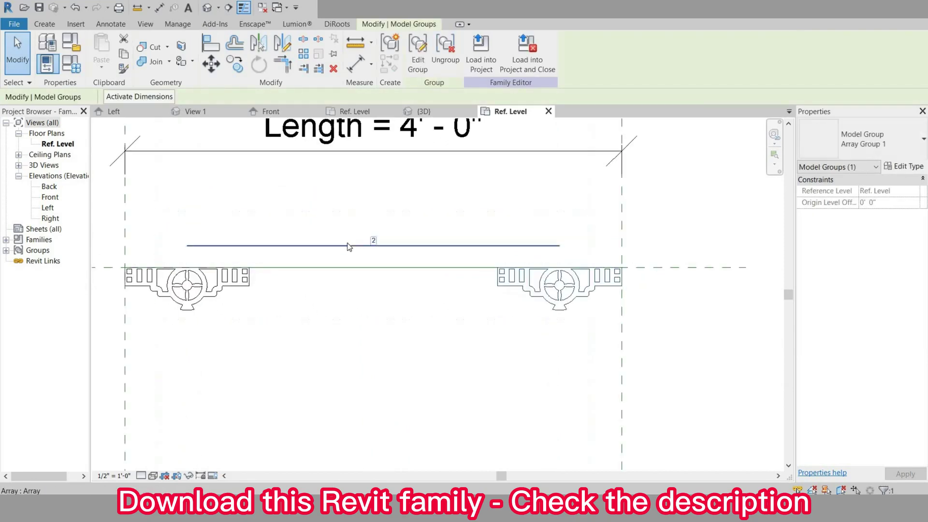
left_click(338, 231)
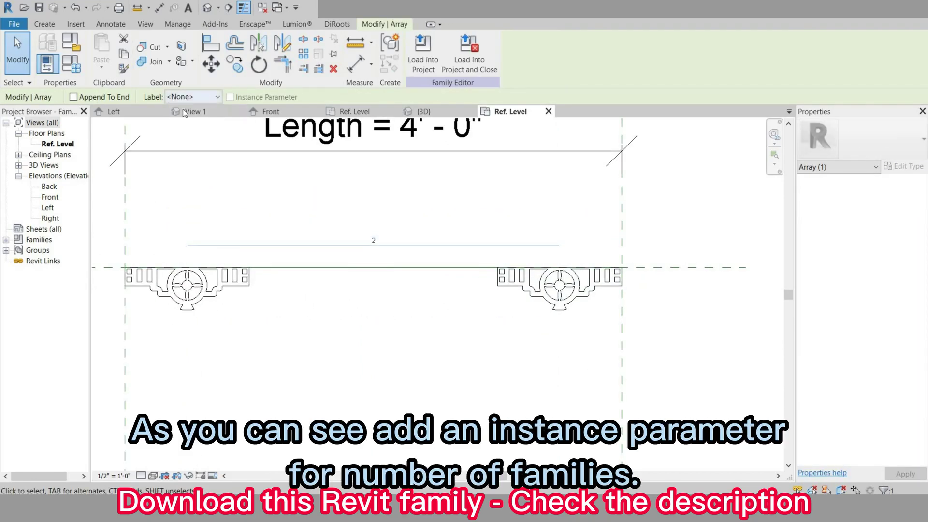
left_click(189, 97)
left_click(184, 119)
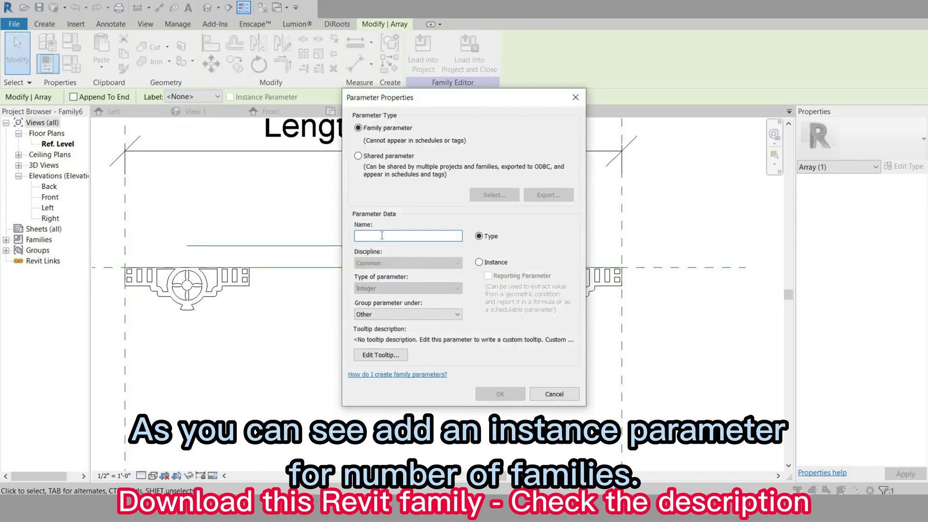
type("numbers")
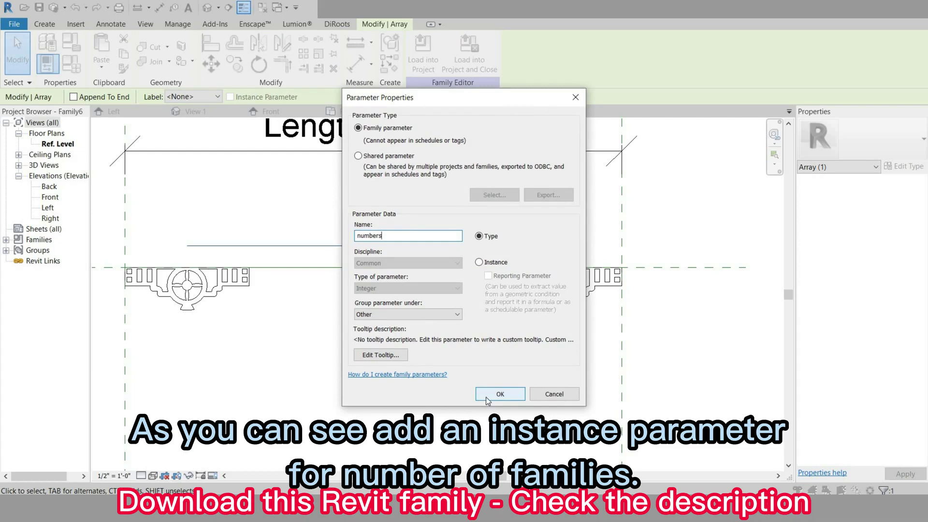
left_click(487, 264)
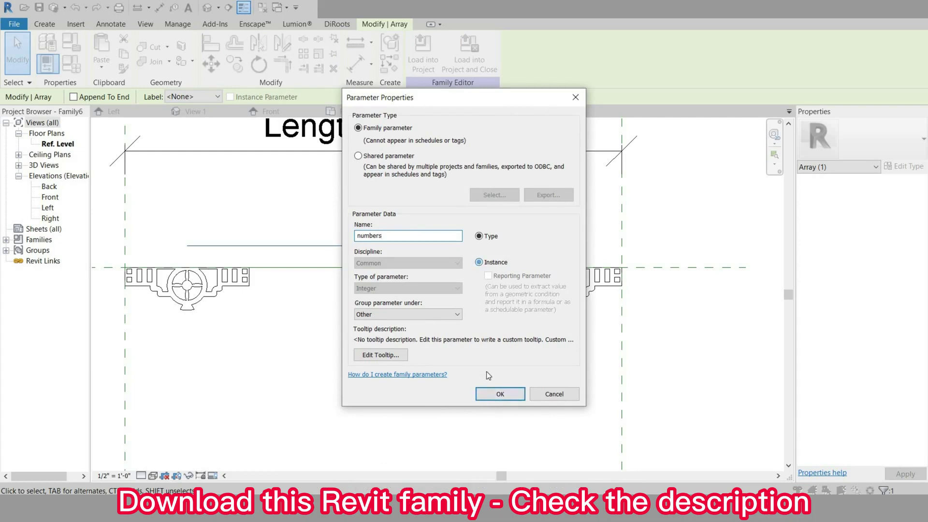
left_click(497, 393)
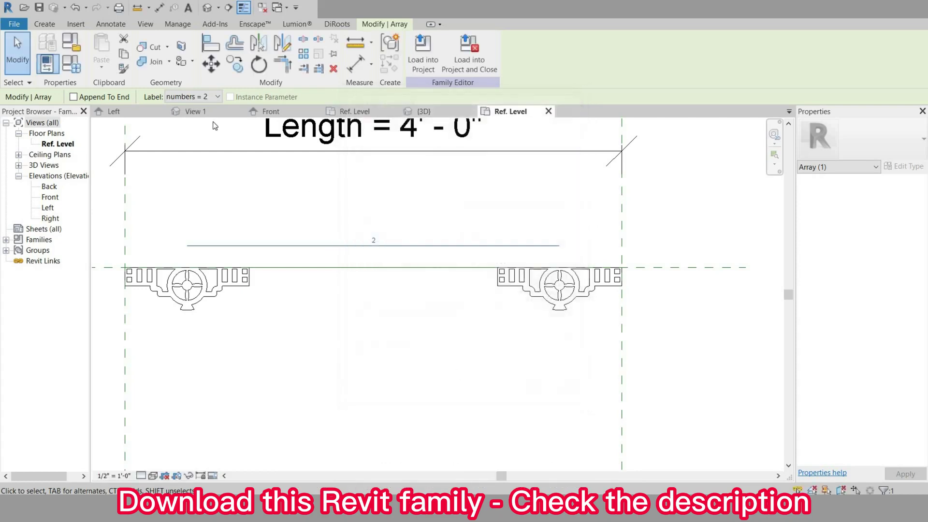
left_click(70, 63)
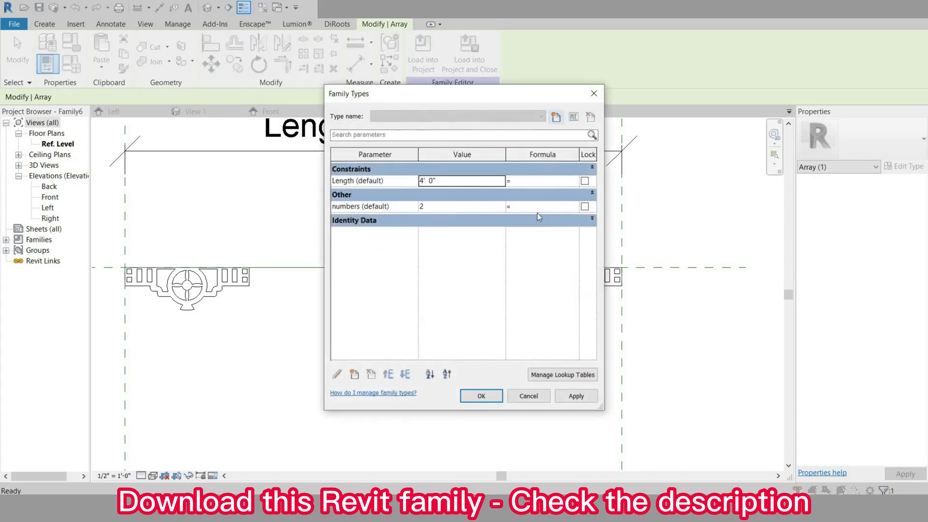
Drive the numbers parameter with the formula Length / 1' and apply the family type changes.
left_click(530, 207)
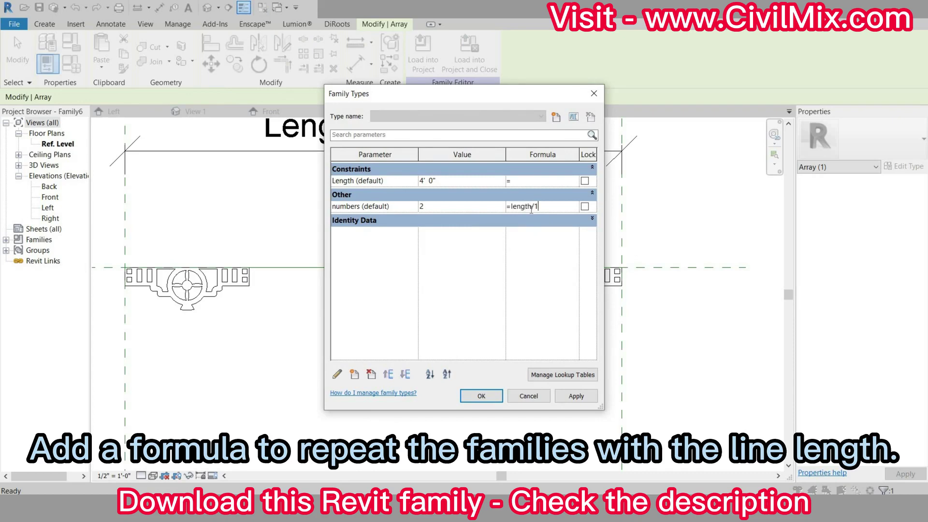
left_click(516, 230)
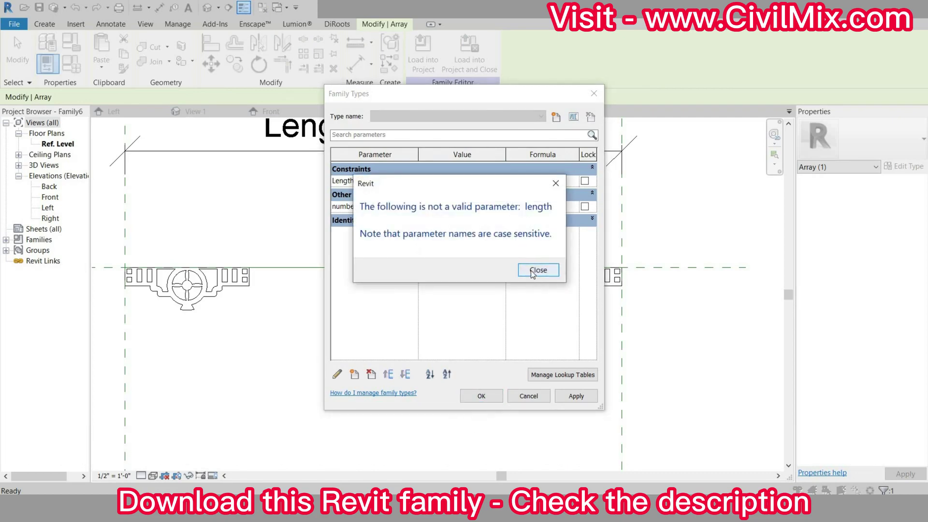
left_click(537, 270)
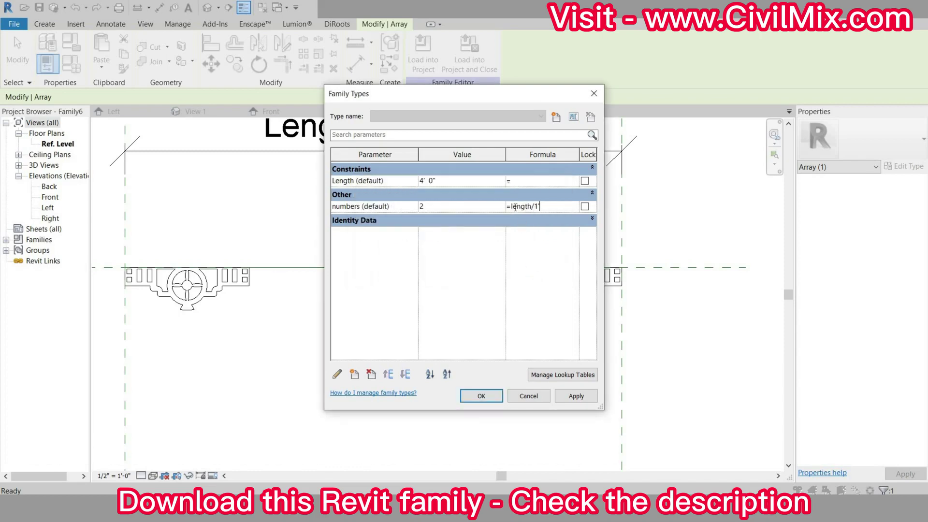
left_click(531, 231)
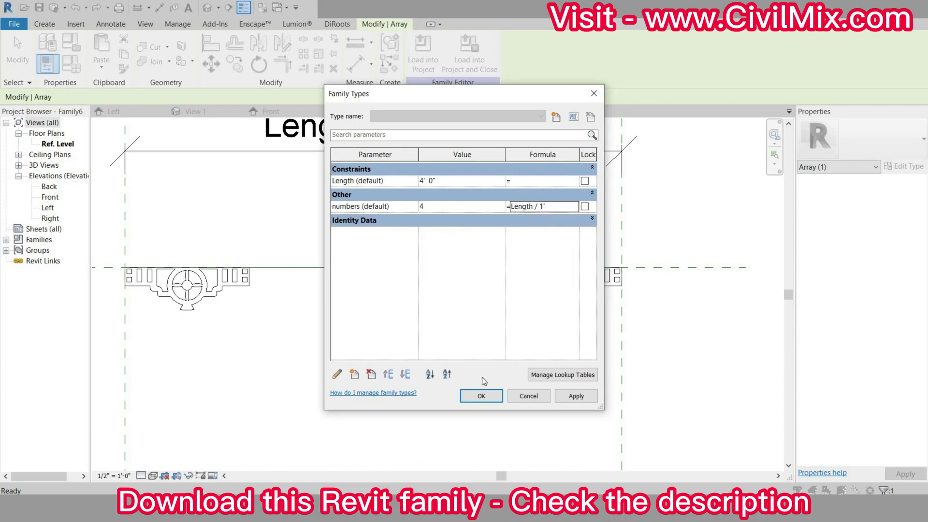
left_click(482, 396)
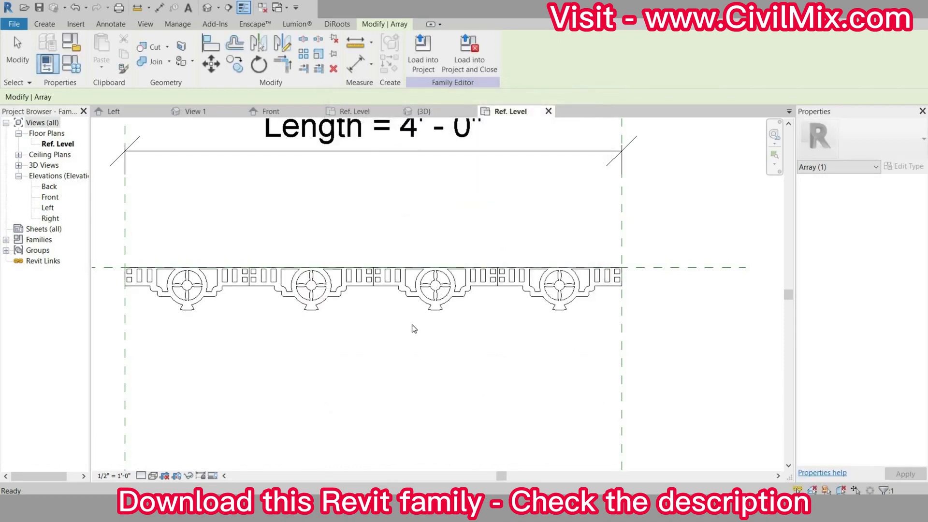
key("Escape")
Select the molding array group, review its type properties, and confirm it shows numbers = 4.
scroll(435, 305, "down", 2)
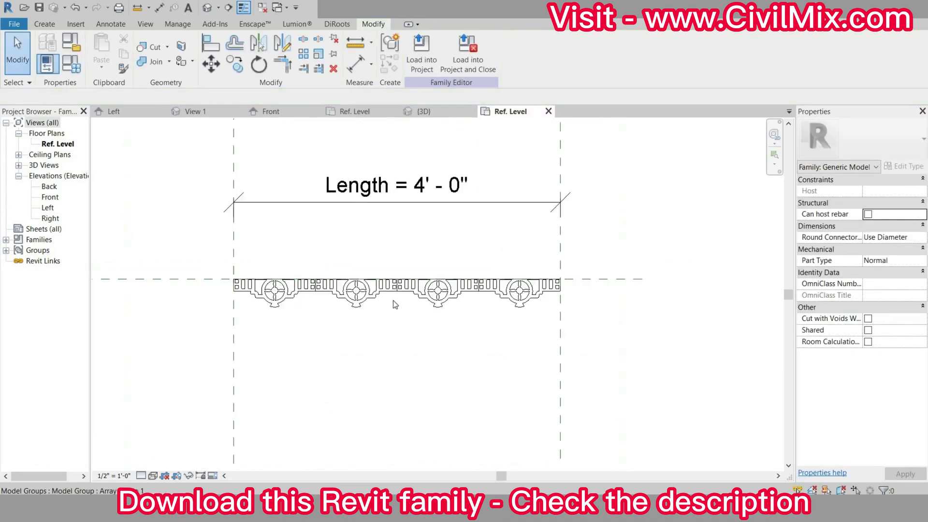
scroll(393, 304, "up", 3)
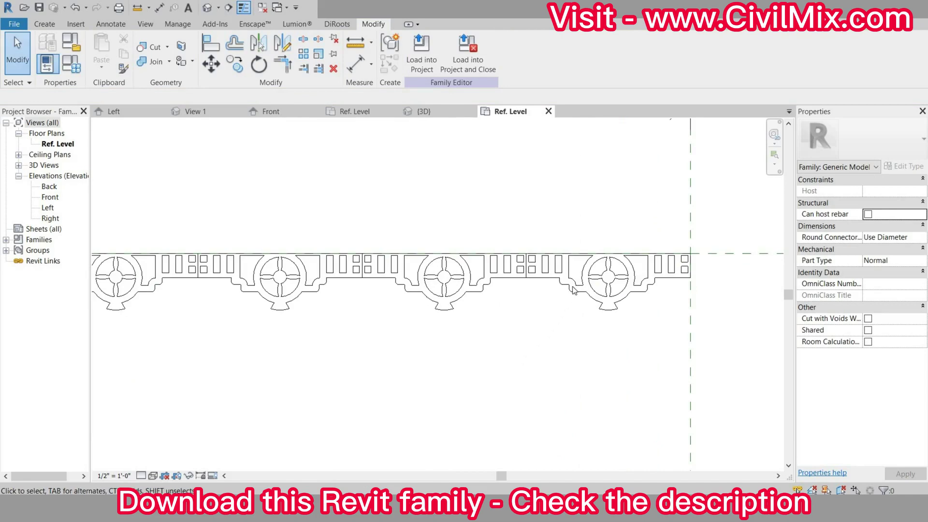
left_click(572, 289)
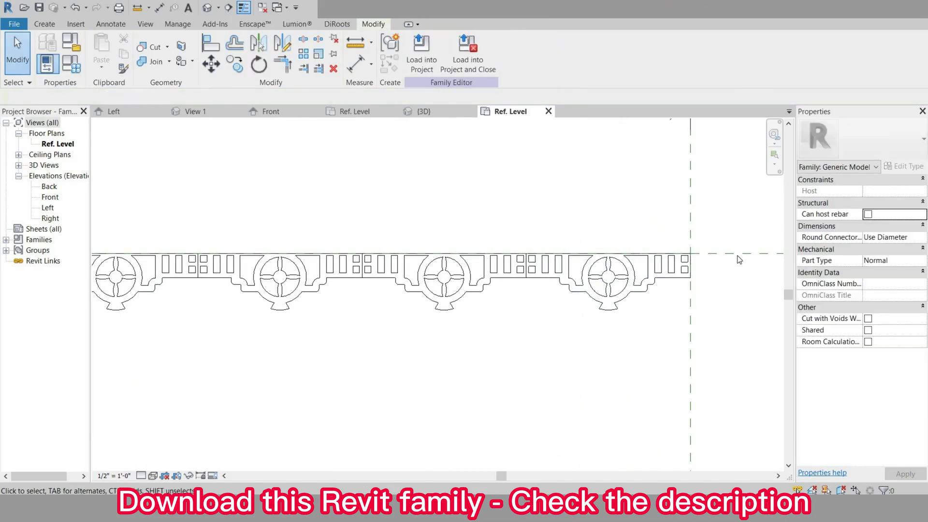
left_click(435, 265)
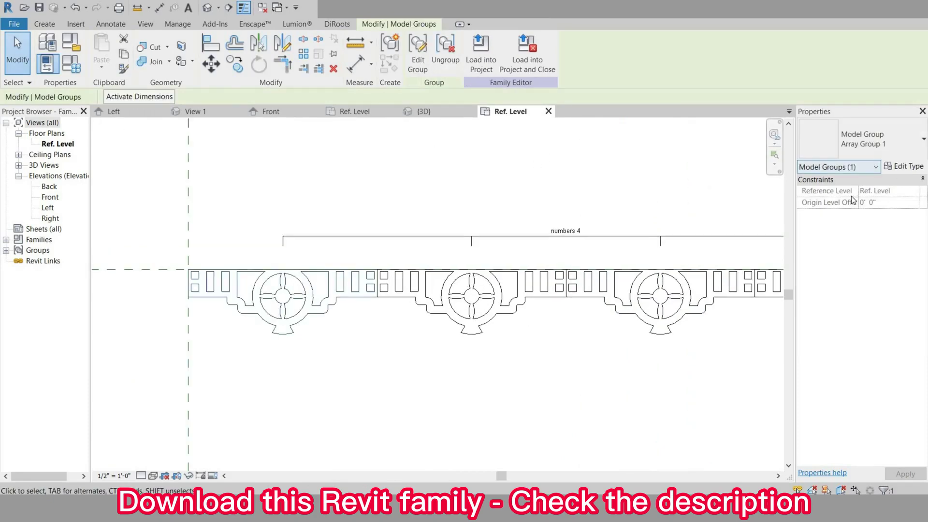
left_click(904, 165)
key("Escape")
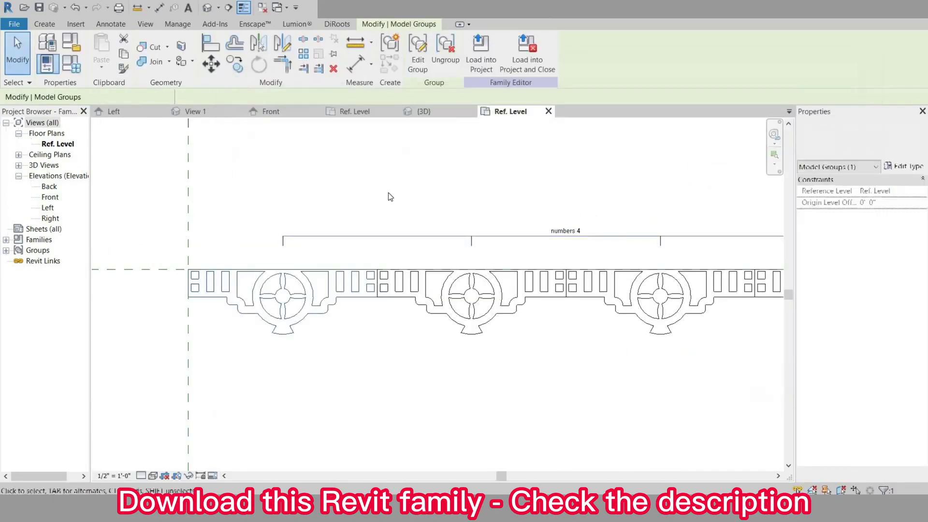
left_click(344, 174)
scroll(281, 271, "down", 2)
left_click(280, 272)
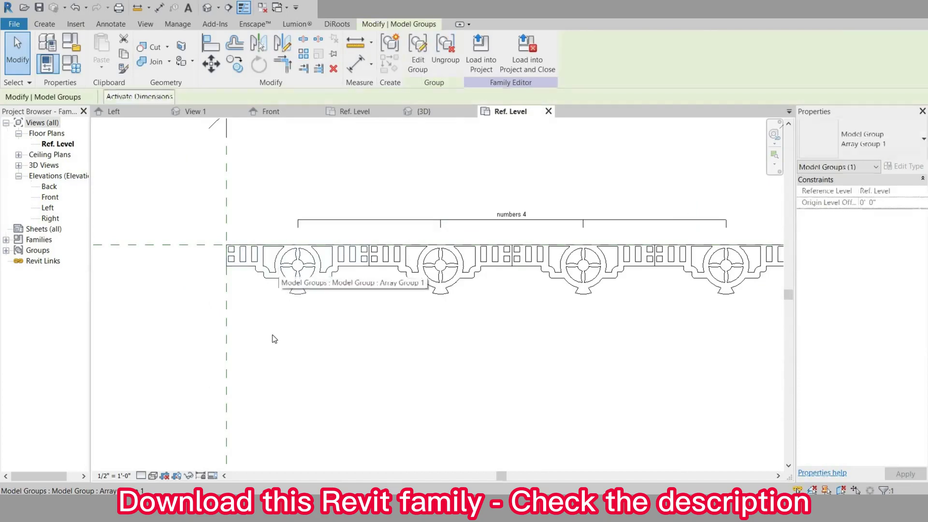
key("Escape")
left_click(279, 271)
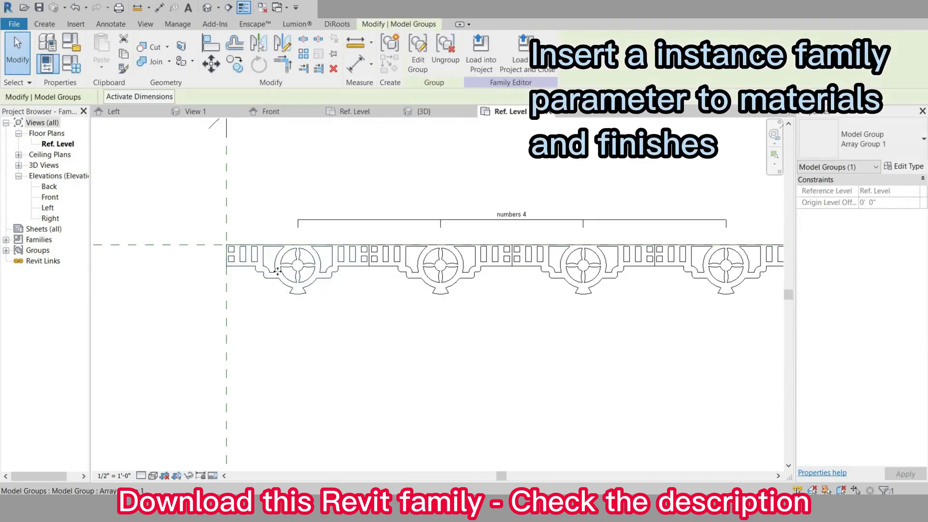
Inside the array group, link the molding member's Material to a new 'material' family parameter, then finish the group edit.
double_click(277, 270)
left_click(280, 275)
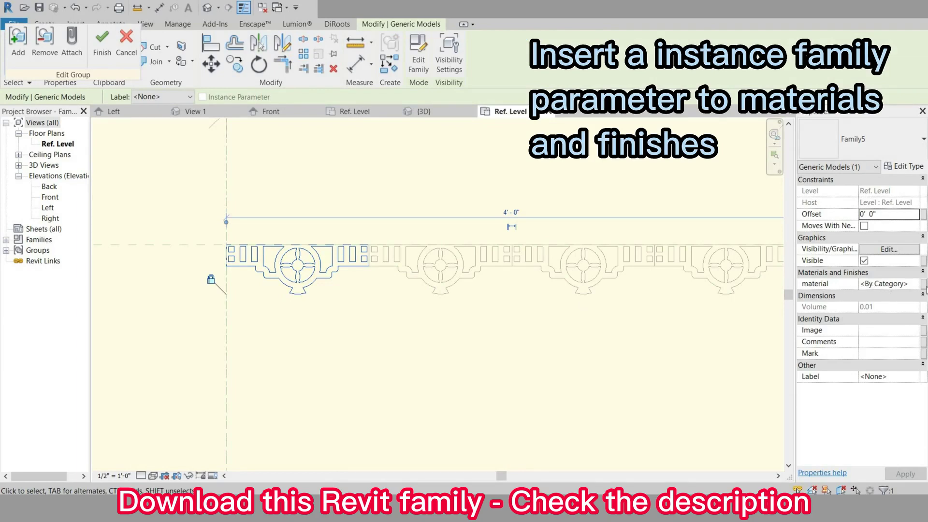
left_click(923, 285)
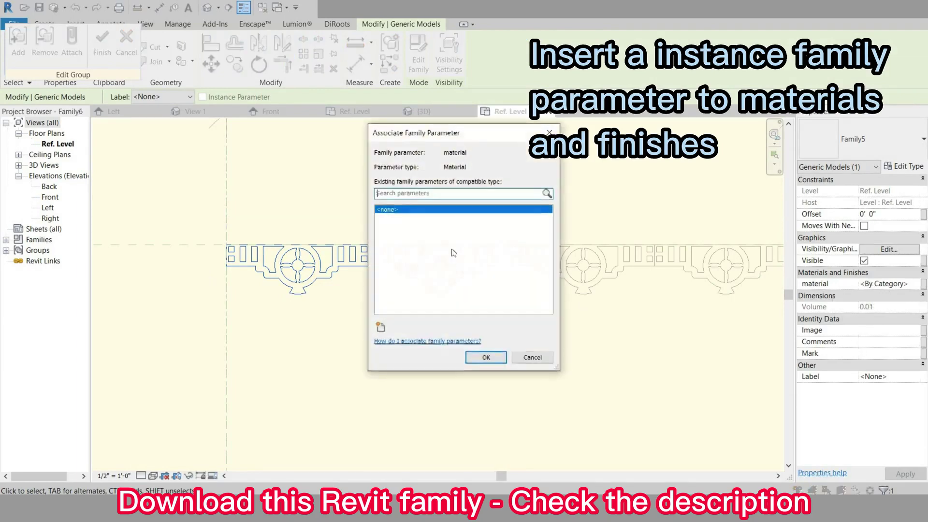
left_click(381, 327)
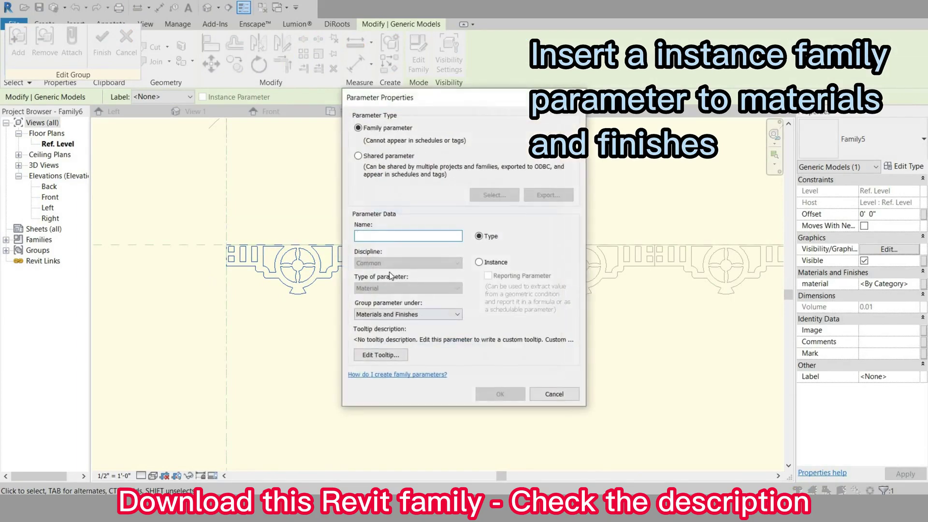
type("material")
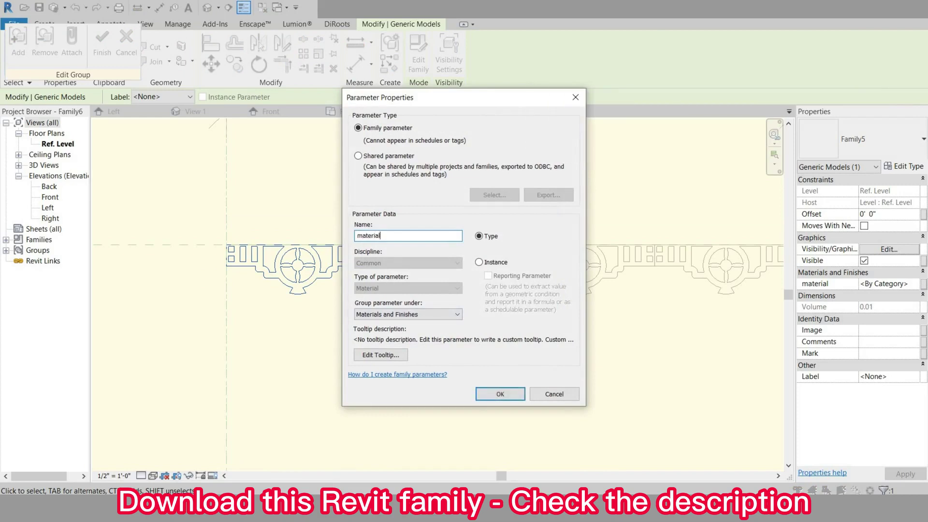
left_click(506, 396)
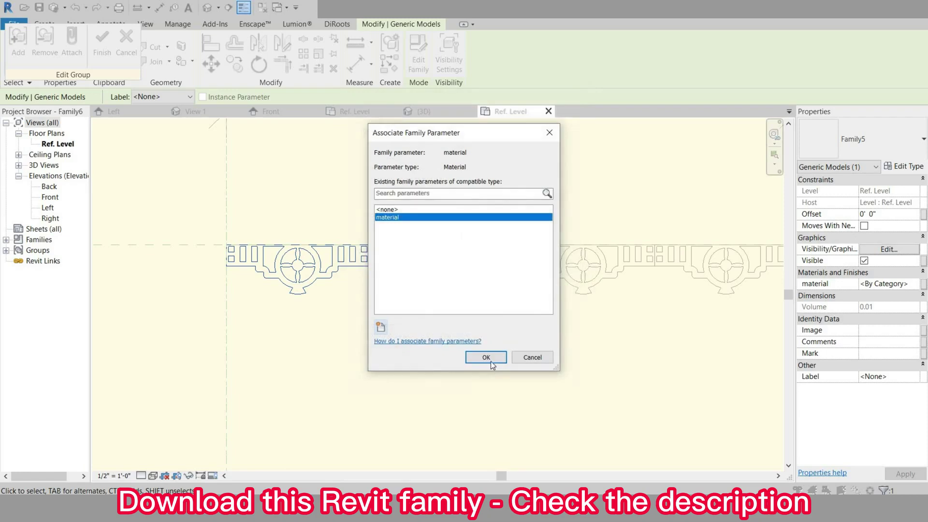
left_click(488, 360)
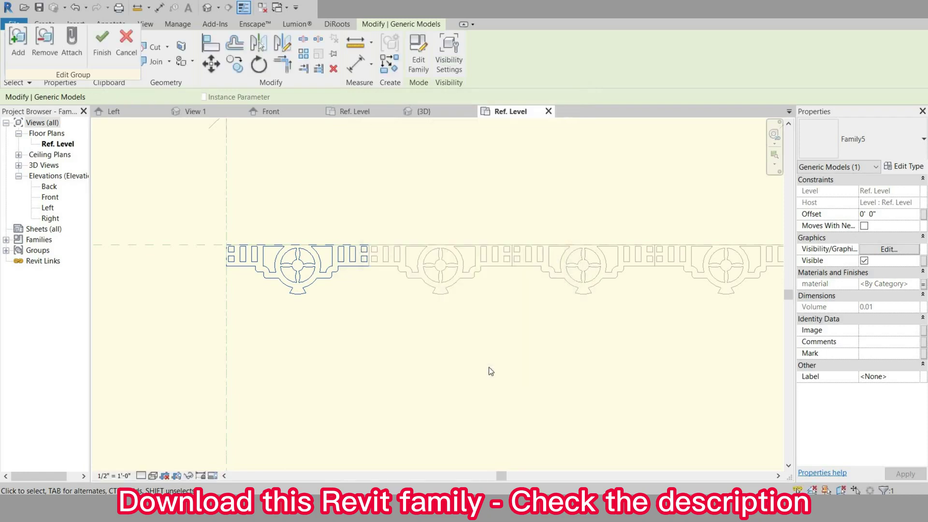
left_click(108, 46)
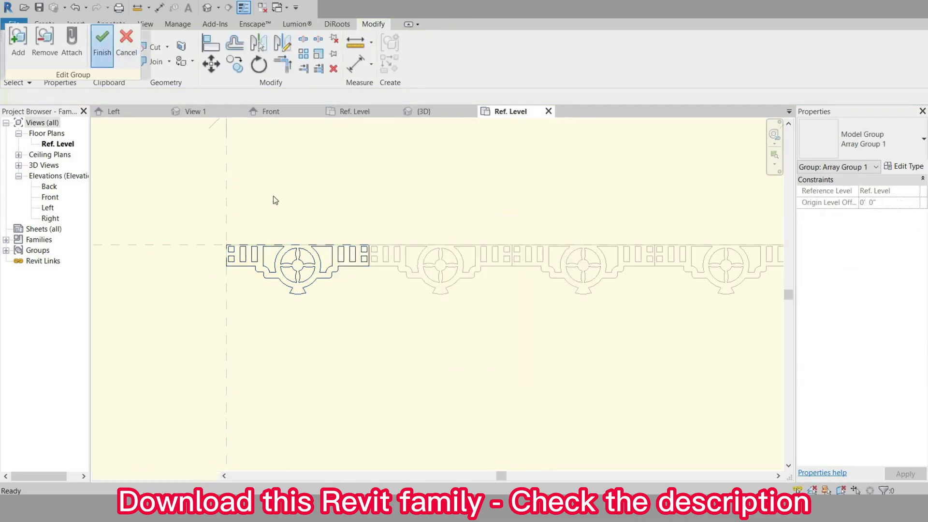
key("Escape")
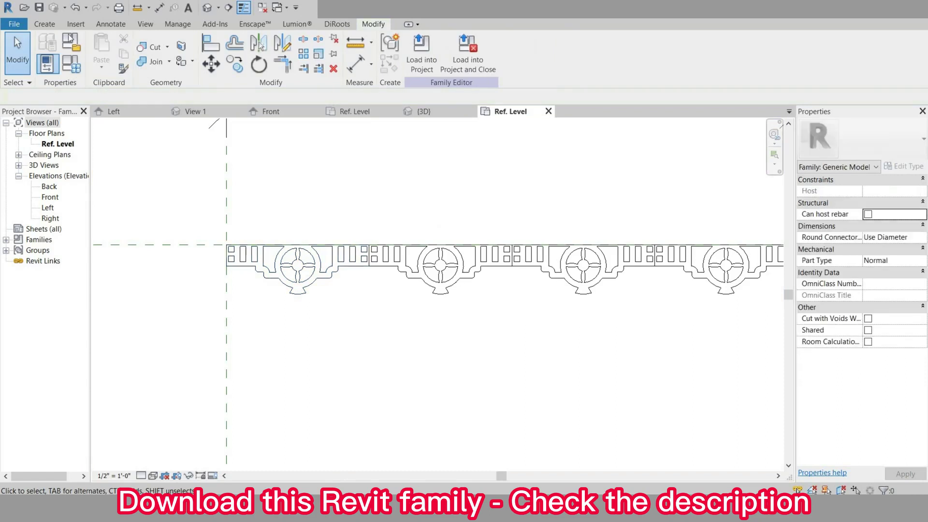
Save the family as 'fascia family 1' in the fascia molding folder.
left_click(40, 7)
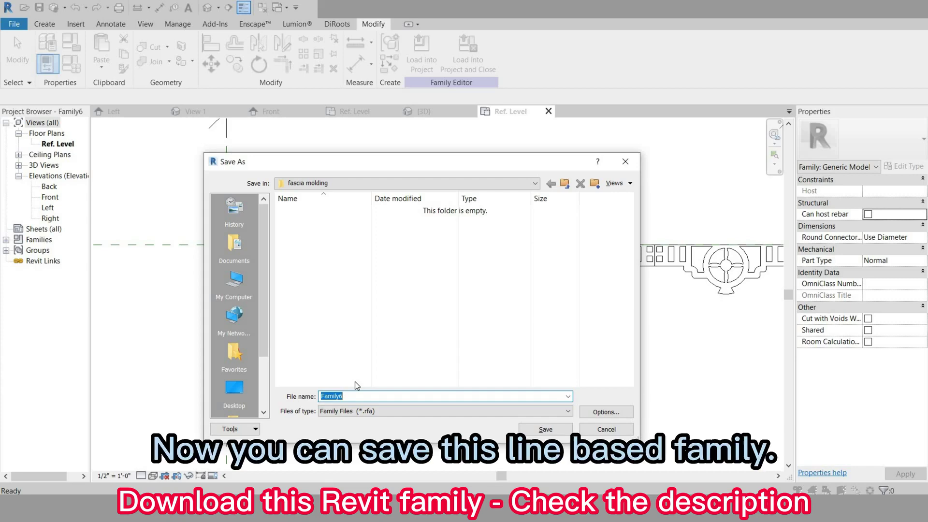
type("fas")
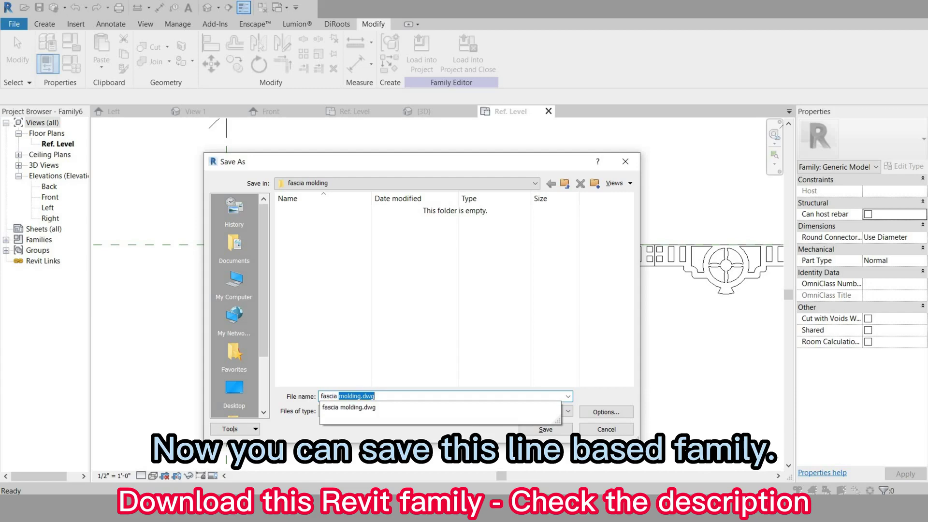
type("cia family 1")
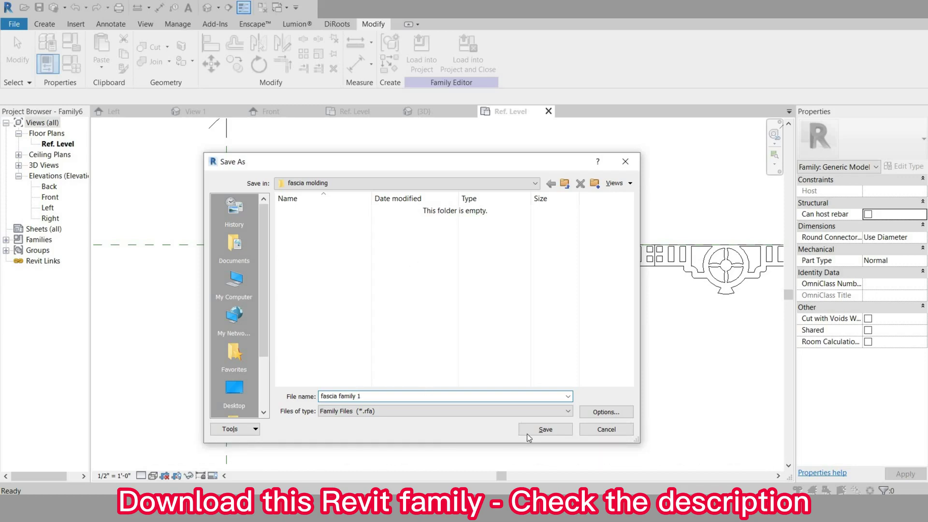
left_click(527, 433)
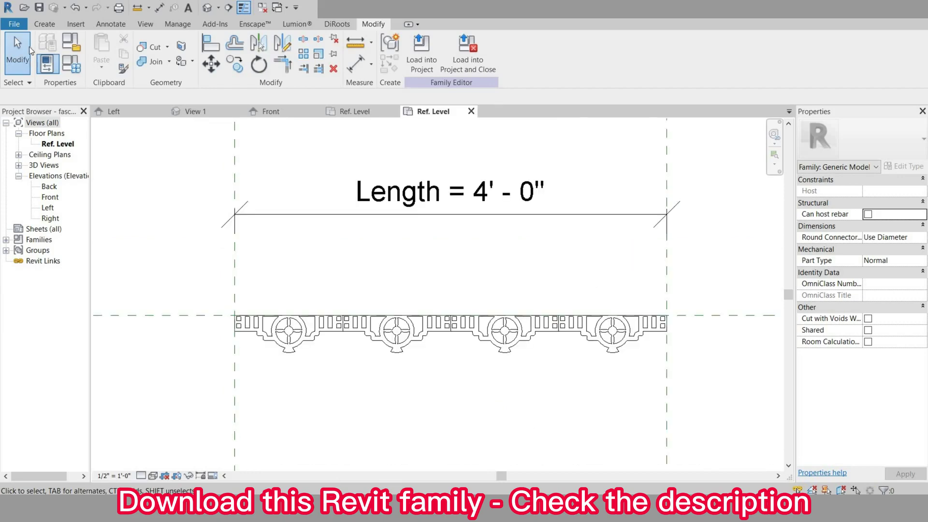
Close the fascia family views and open the house project from recent projects.
left_click(15, 24)
left_click(480, 129)
left_click(471, 112)
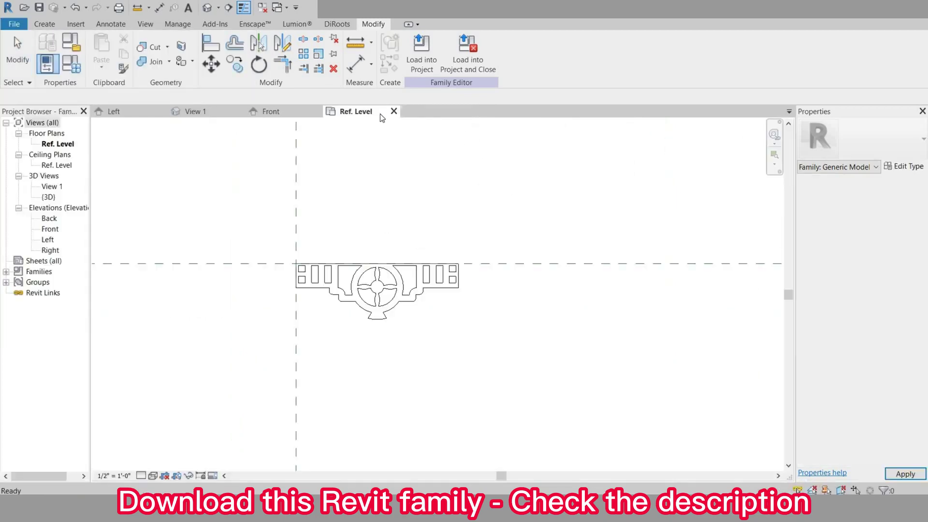
left_click(393, 111)
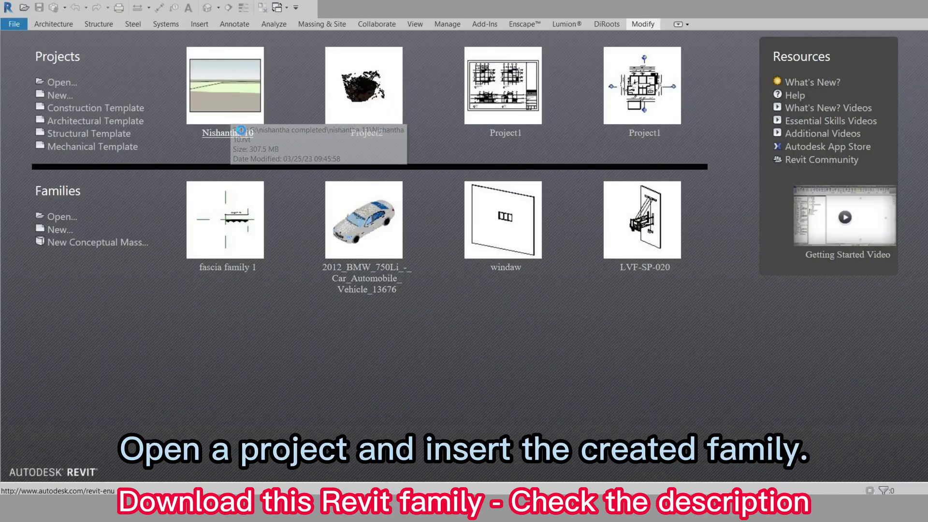
left_click(241, 130)
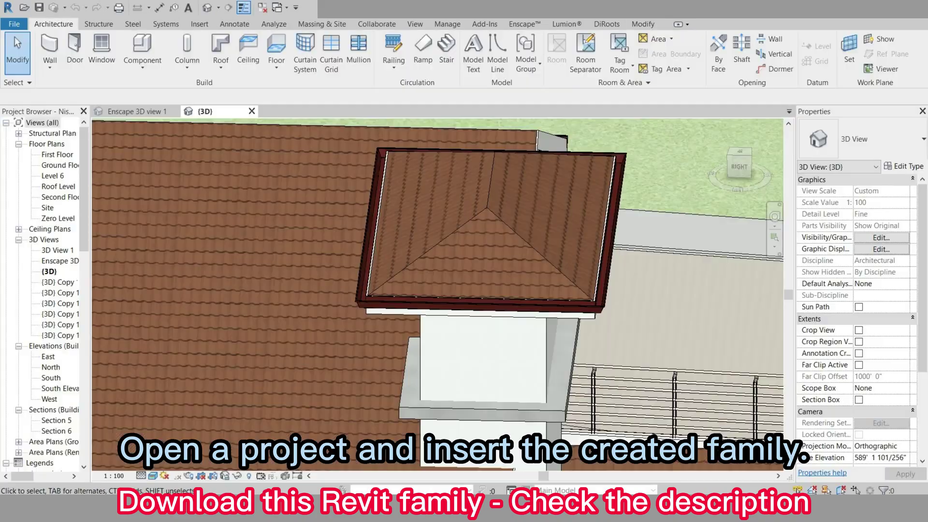
Open the fascia molding folder containing fascia family 1 in a file browser beside the project.
key("alt+Tab")
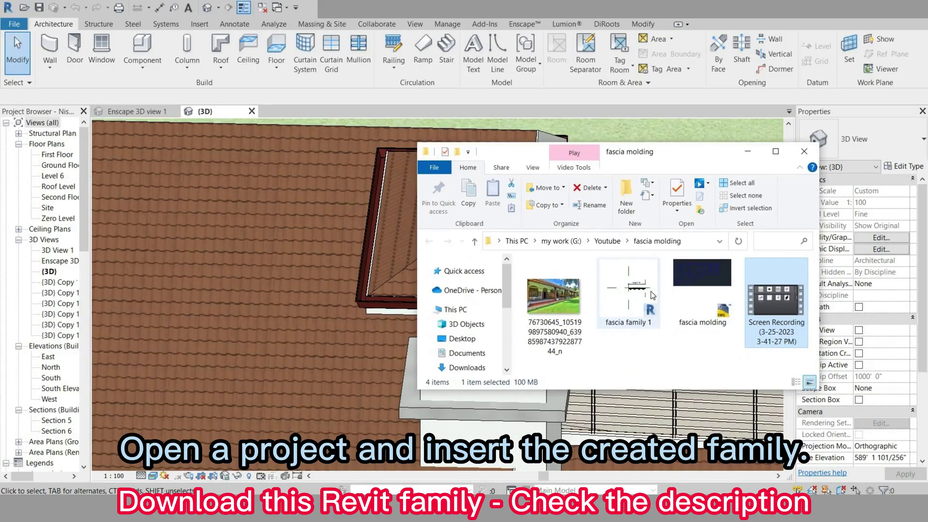
left_click(803, 151)
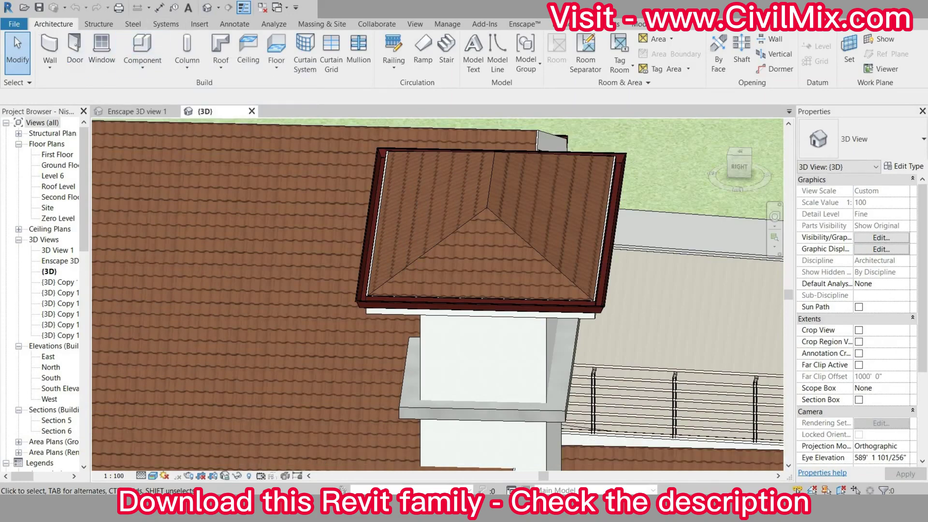
key("super+e")
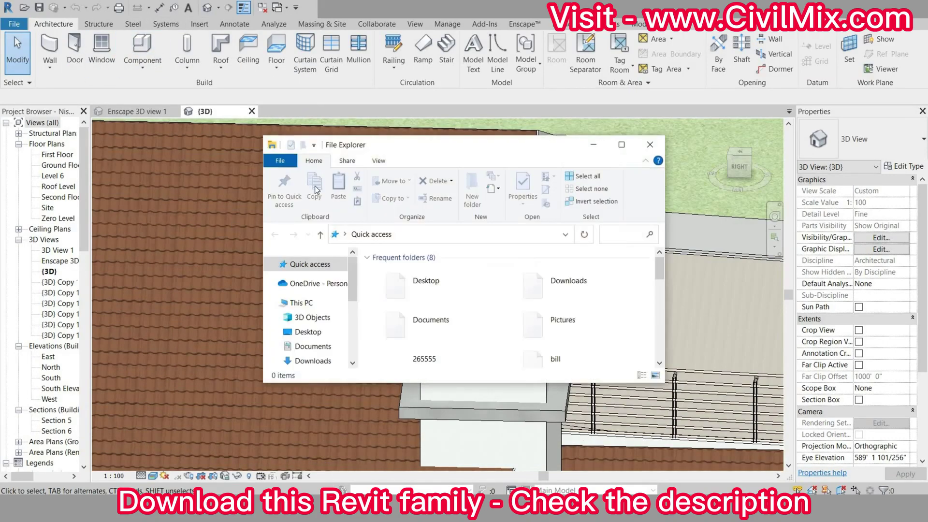
key("super+Up")
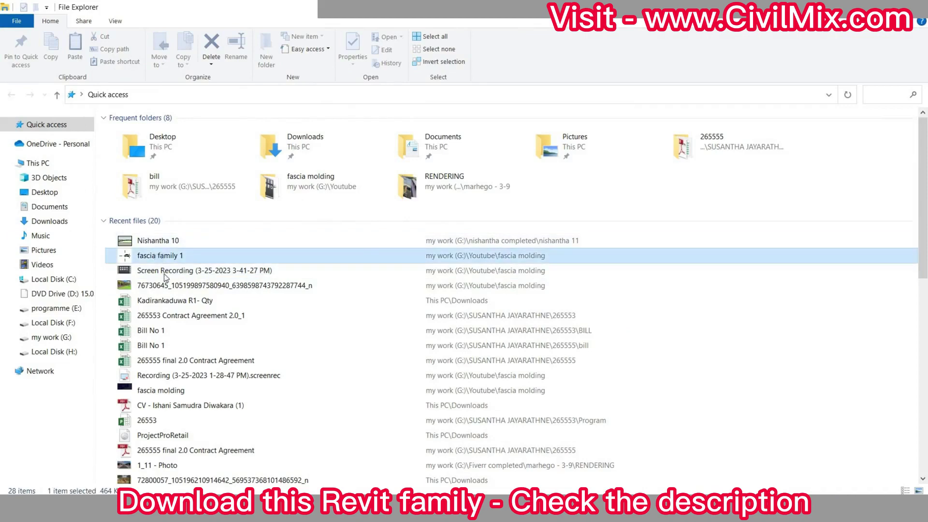
right_click(158, 255)
left_click(207, 468)
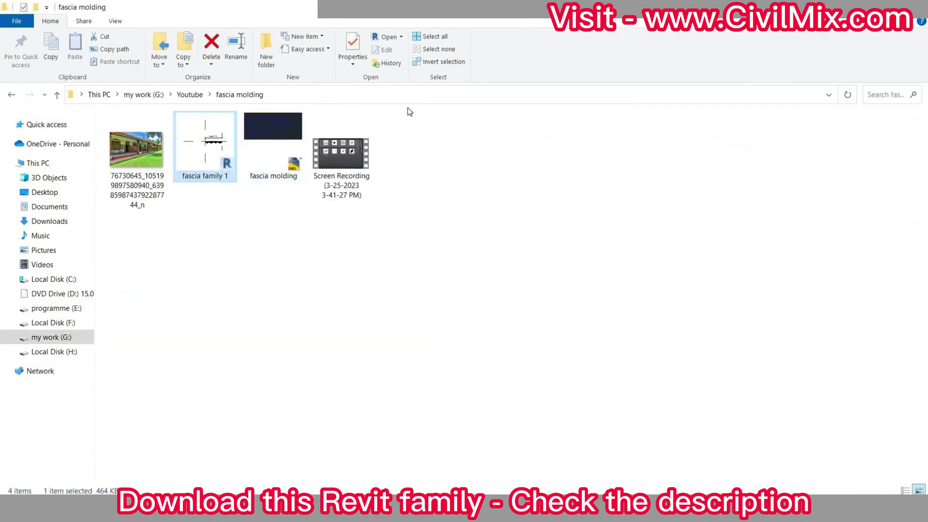
key("super+Down")
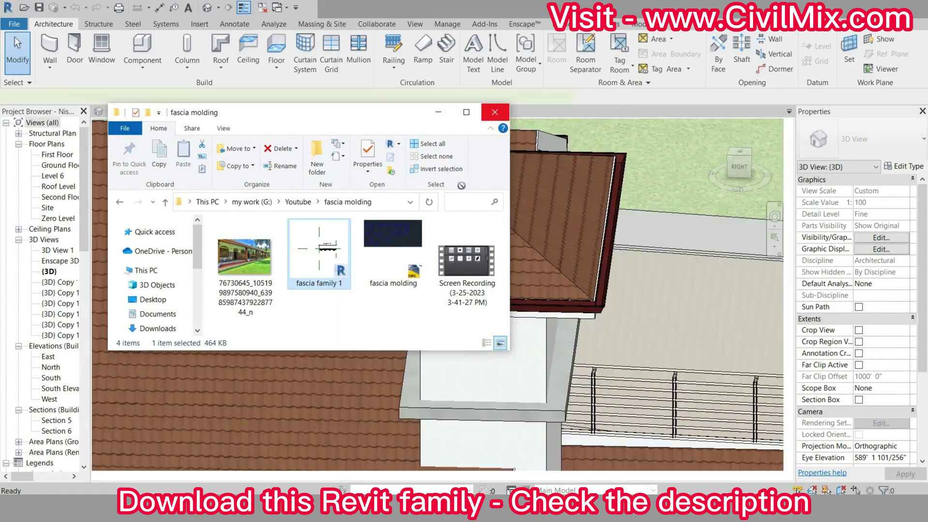
Place fascia family 1 with Pick Lines along the roof's eave edge.
left_click(494, 112)
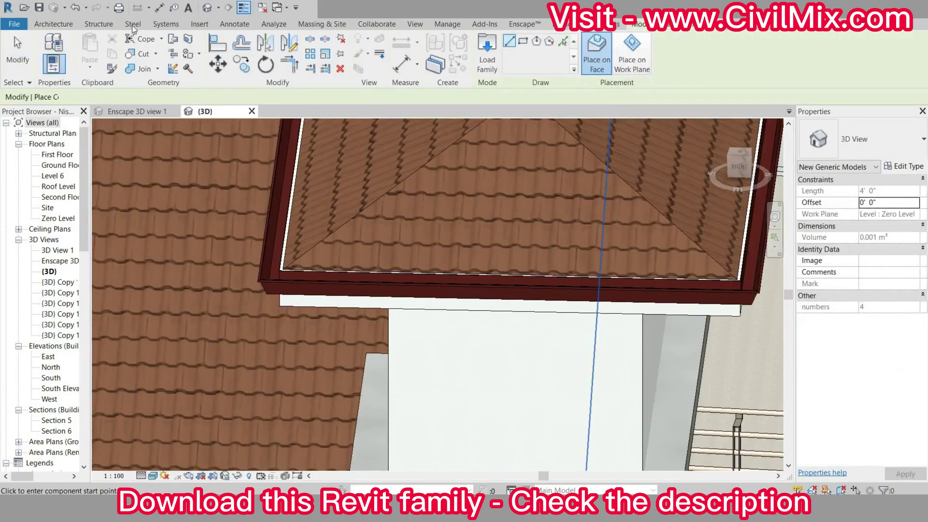
left_click(562, 42)
scroll(485, 314, "up", 2)
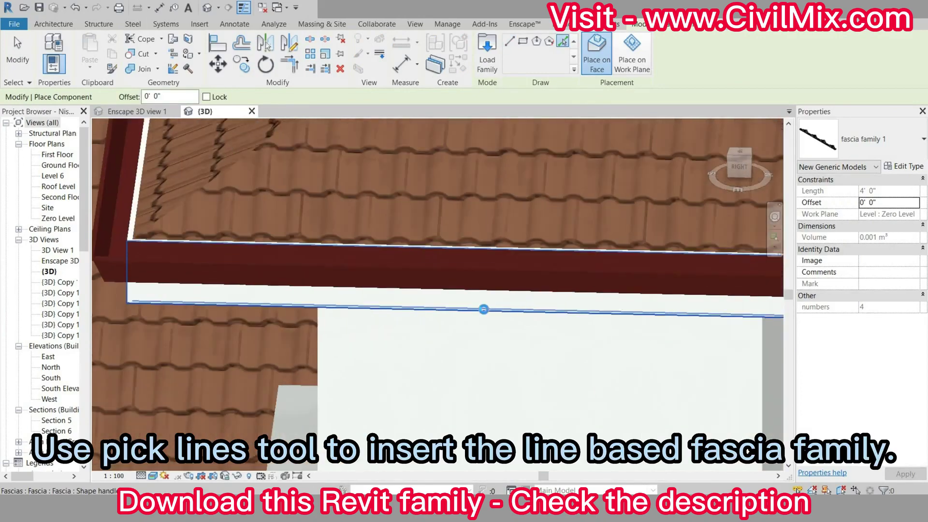
left_click(482, 308)
scroll(456, 338, "down", 3)
Orbit the 3D view around the house to check the molding along the roof fascia.
middle_click_drag(533, 362, 452, 344, "shift")
scroll(451, 345, "down", 2)
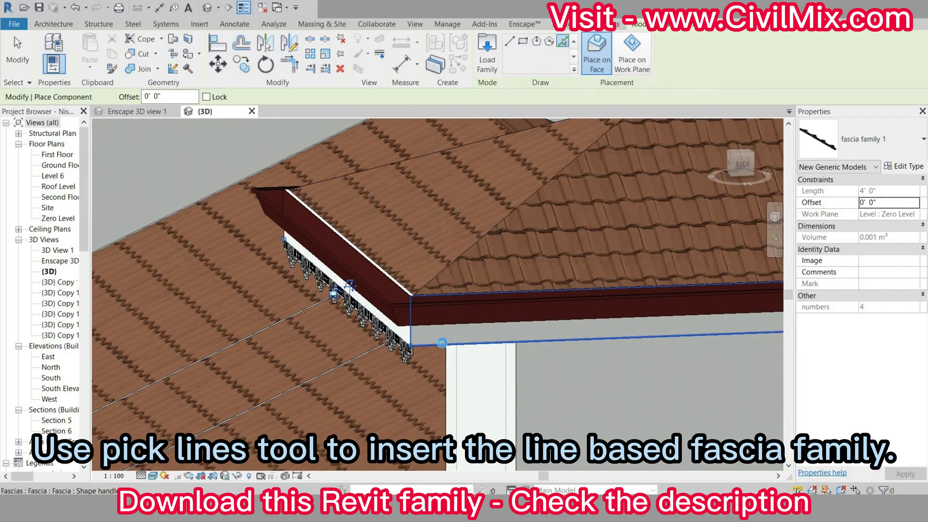
middle_click_drag(338, 328, 556, 375, "shift")
scroll(555, 374, "up", 4)
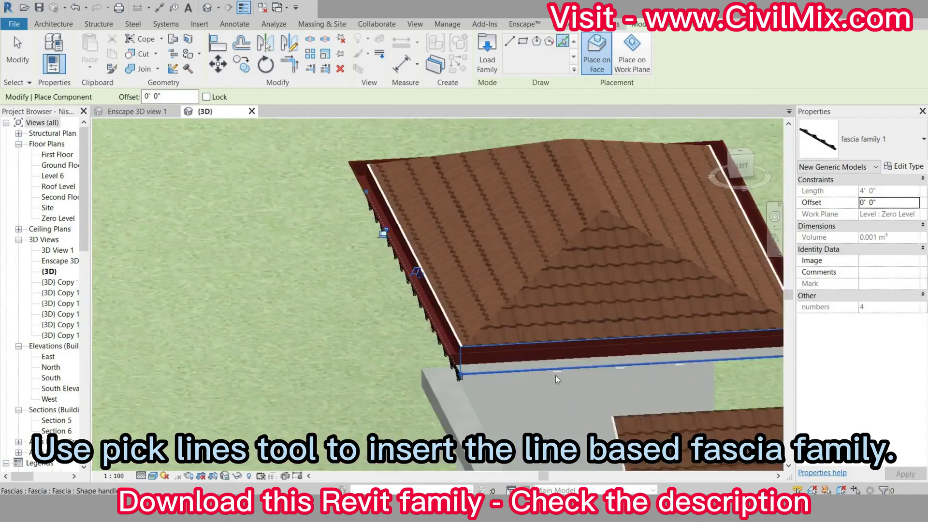
scroll(416, 339, "down", 3)
middle_click_drag(416, 339, 360, 391, "shift")
scroll(543, 362, "down", 2)
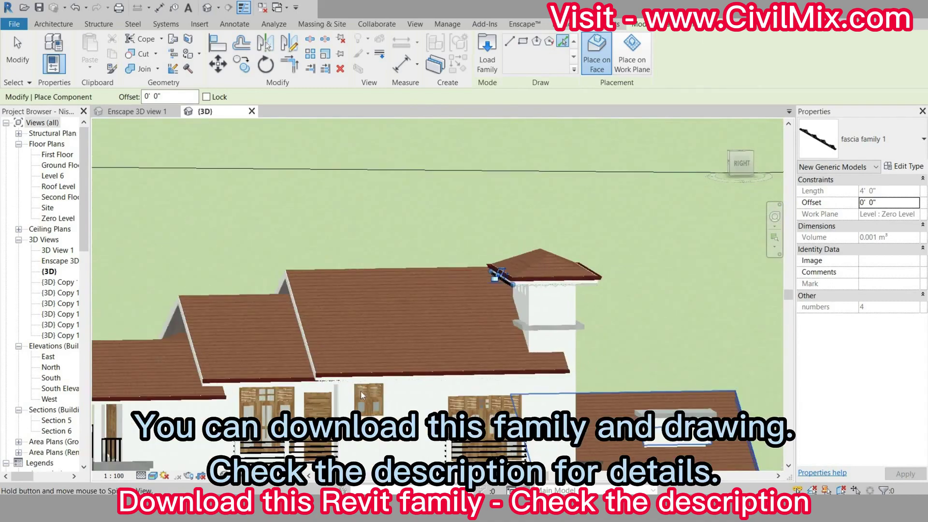
scroll(196, 317, "up", 5)
middle_click_drag(268, 349, 518, 324, "shift")
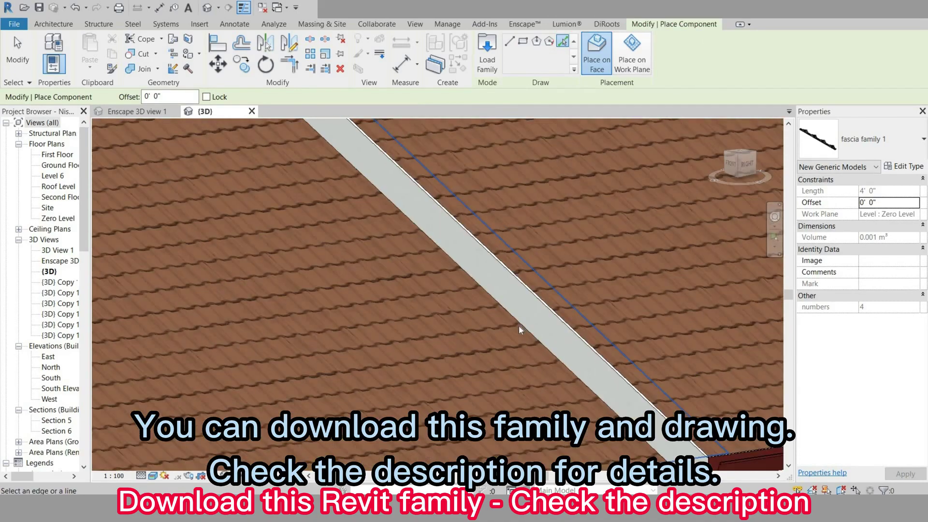